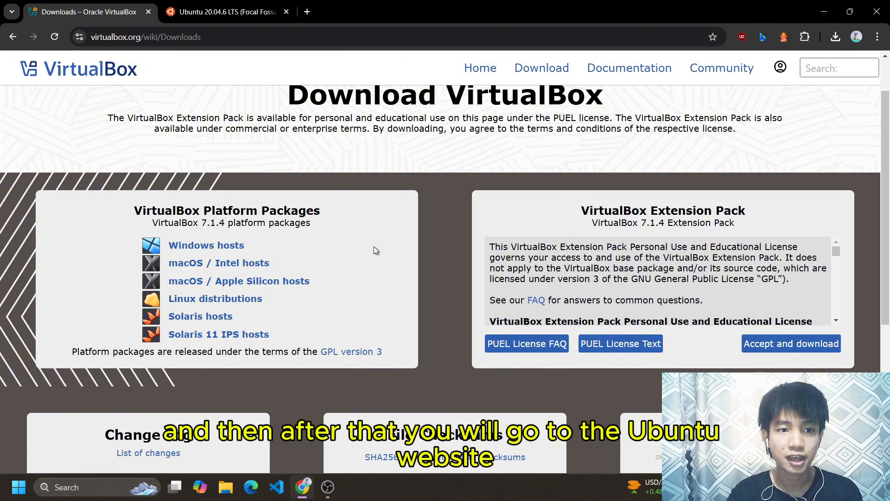
# Look through the Ubuntu 20.04.6 LTS release page for the 64-bit desktop ISO image in its file list
pyautogui.click(265, 12)
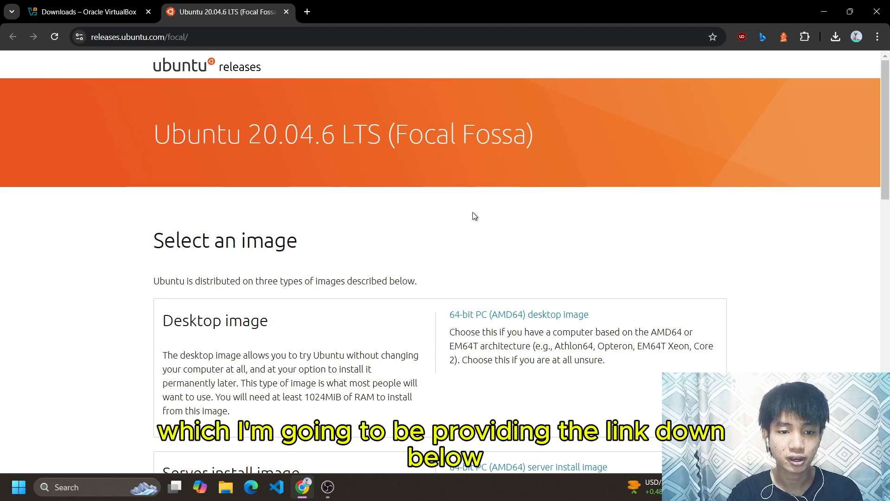
pyautogui.scroll(-1, 473, 227)
pyautogui.scroll(1, 473, 228)
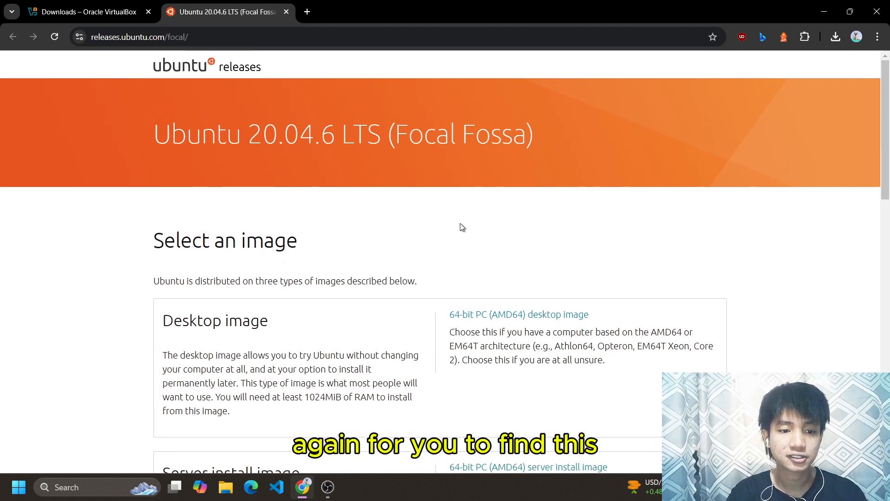
pyautogui.scroll(-1, 451, 223)
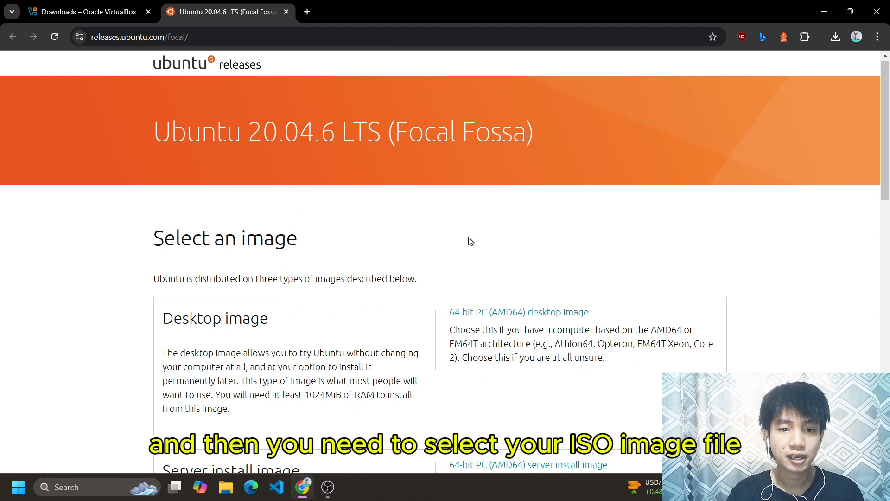
pyautogui.scroll(-3, 470, 241)
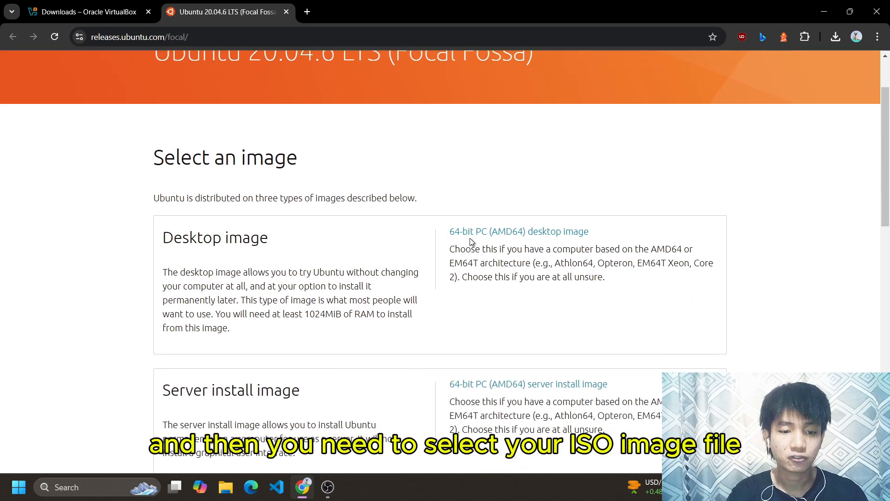
pyautogui.scroll(-6, 469, 250)
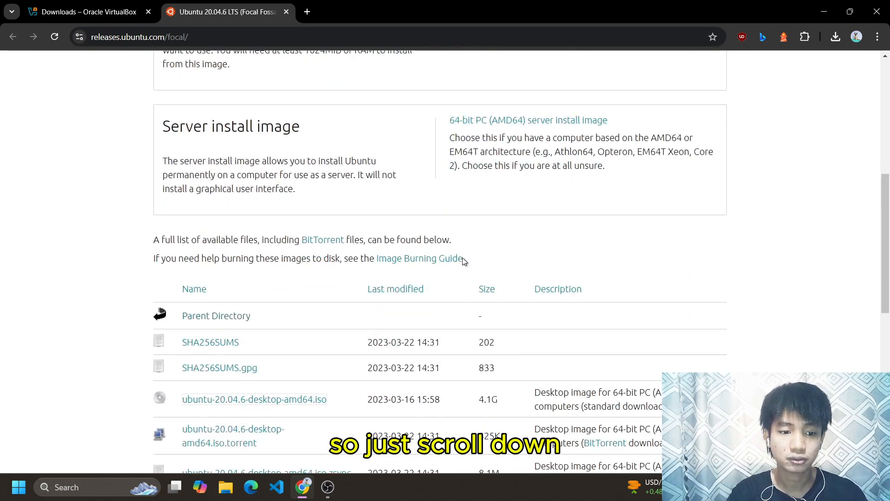
pyautogui.scroll(-1, 458, 268)
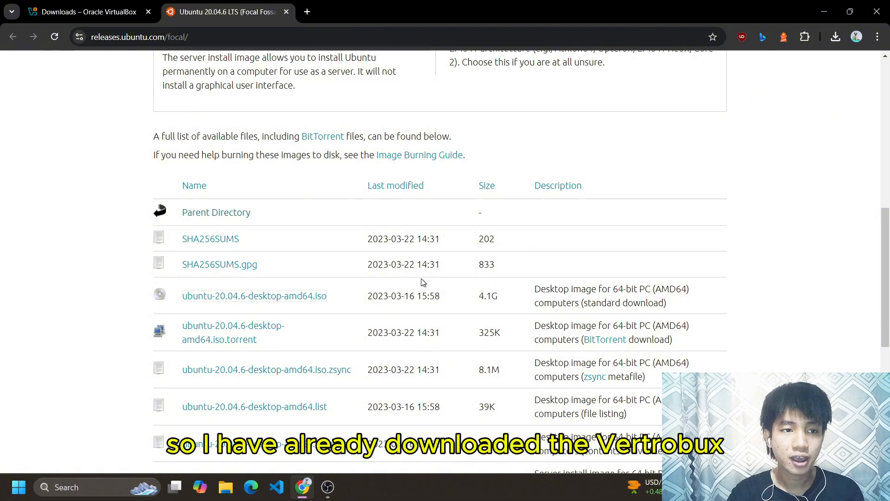
pyautogui.scroll(2, 431, 254)
pyautogui.scroll(-1, 429, 257)
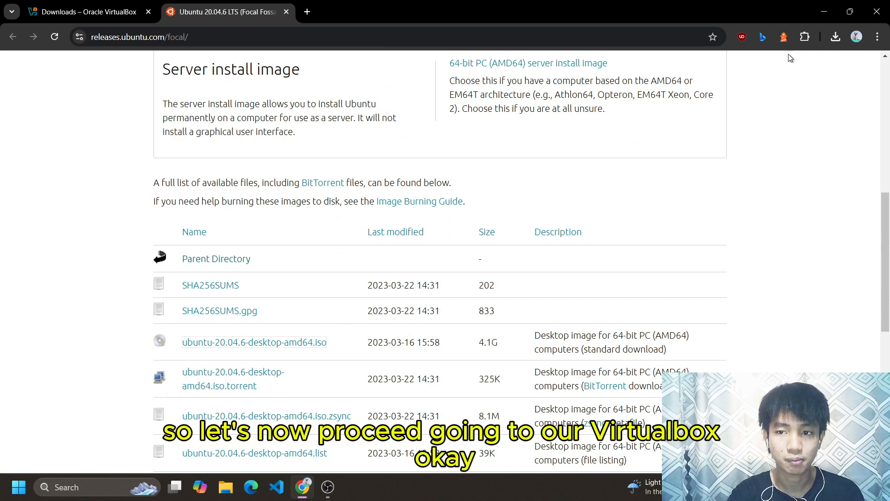
# Switch to Oracle VirtualBox and begin a new virtual machine named Ubuntu20
pyautogui.click(824, 11)
pyautogui.click(826, 11)
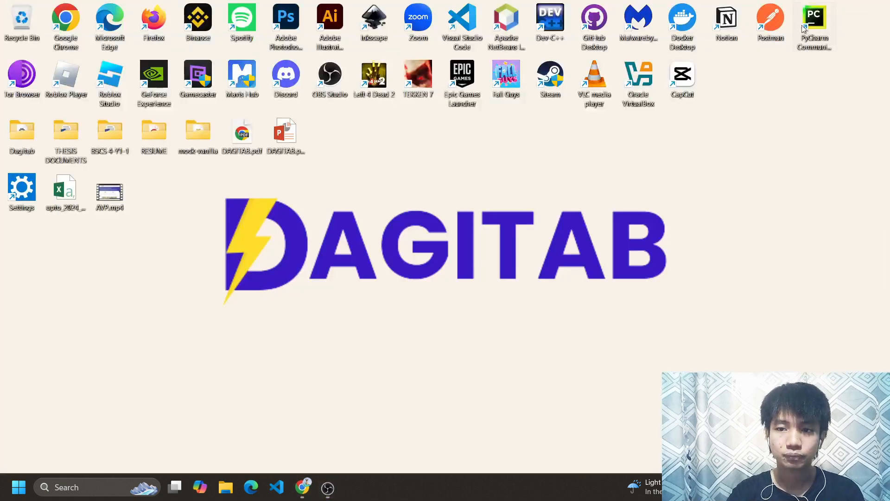
pyautogui.doubleClick(660, 100)
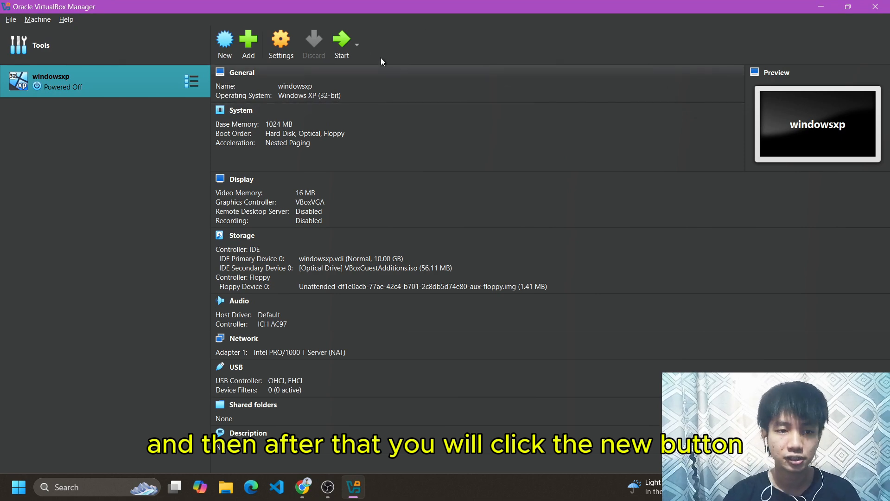
pyautogui.click(225, 43)
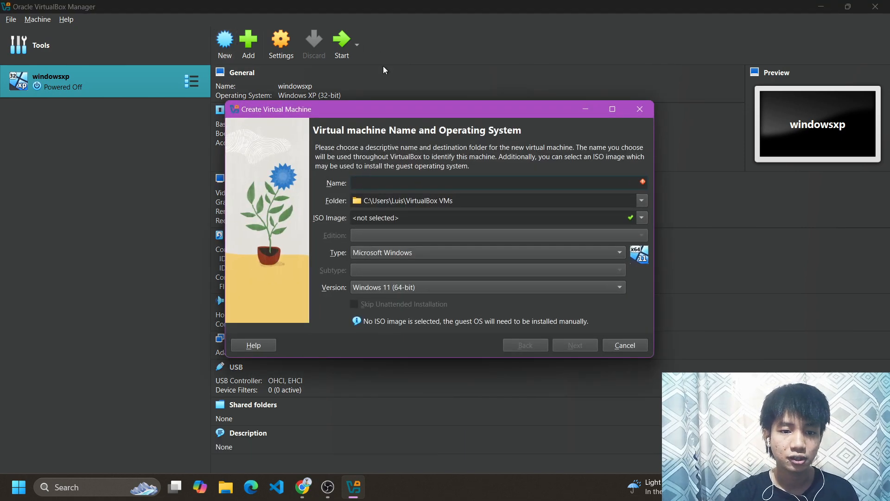
pyautogui.write('Ub')
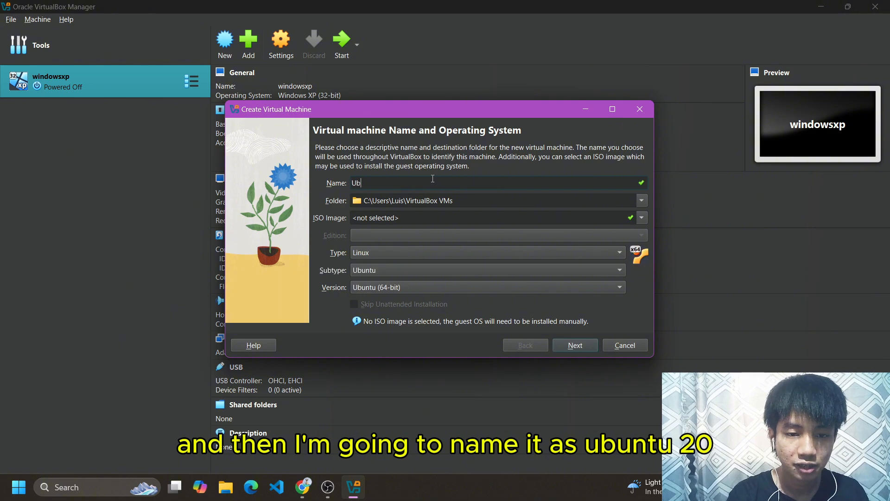
pyautogui.write('untu20')
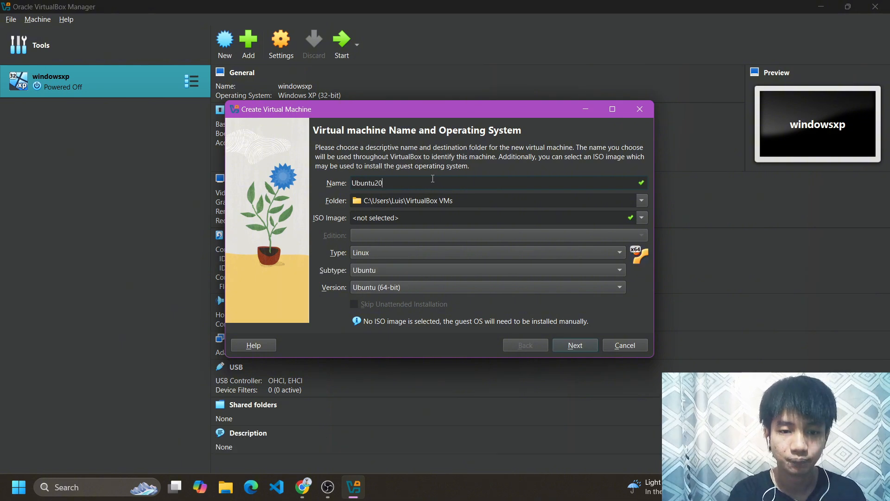
# Select ubuntu-20.04.6-desktop-amd64.iso from the Downloads folder as the ISO image and skip the unattended installation
pyautogui.click(644, 216)
pyautogui.click(598, 237)
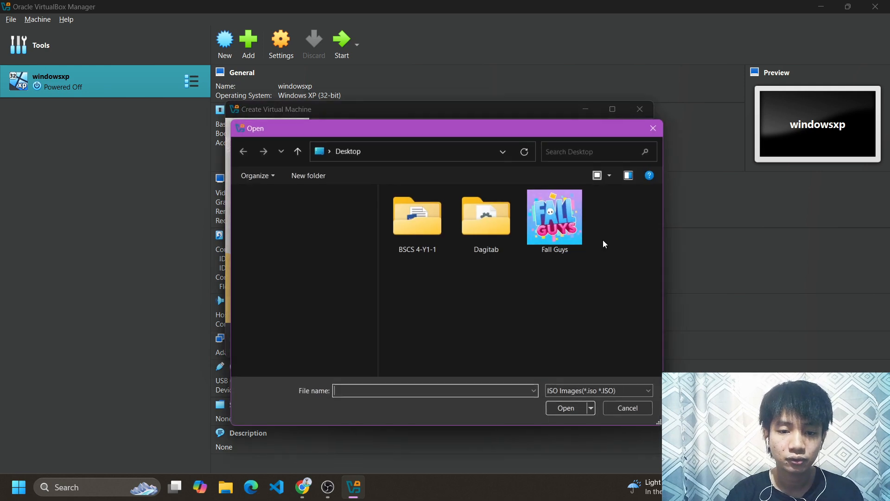
pyautogui.click(314, 306)
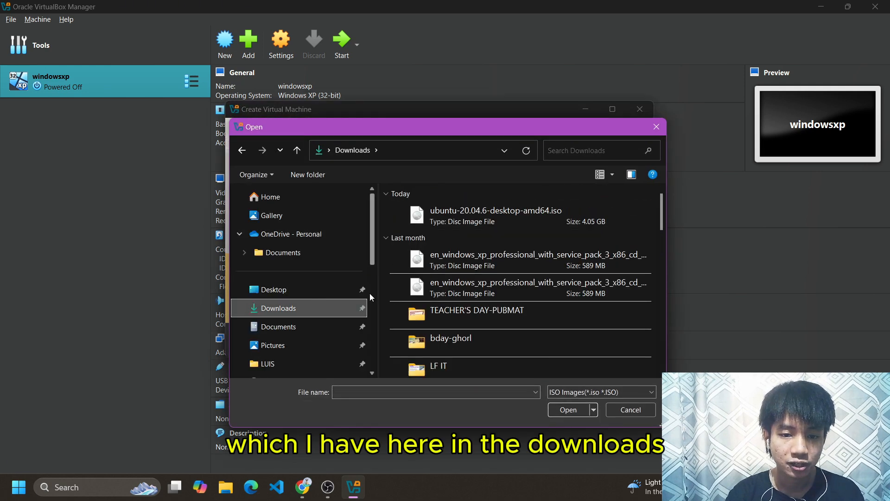
pyautogui.doubleClick(513, 222)
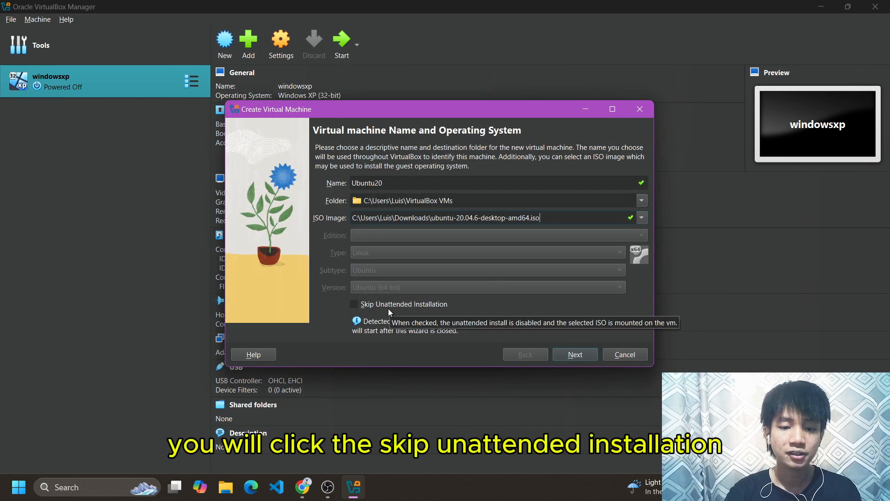
pyautogui.click(358, 303)
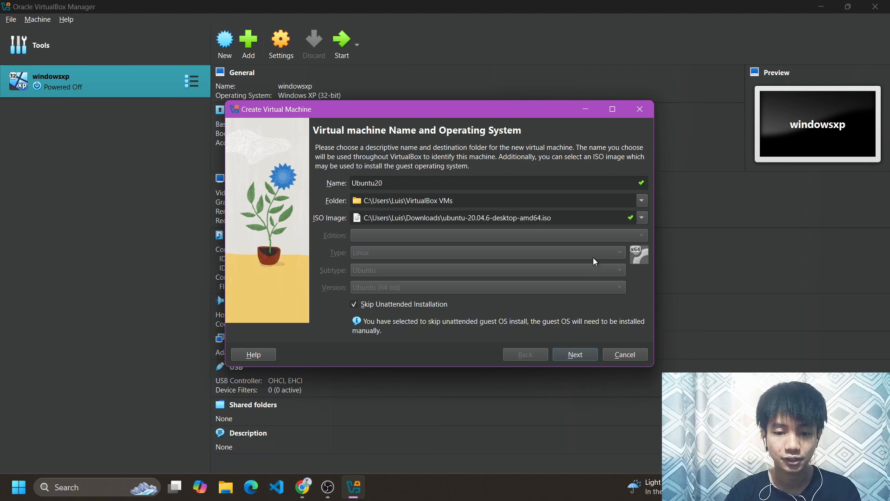
# Keep 2048 MB of base memory, 1 processor and a new 25.00 GB virtual hard disk, and create the virtual machine
pyautogui.click(571, 357)
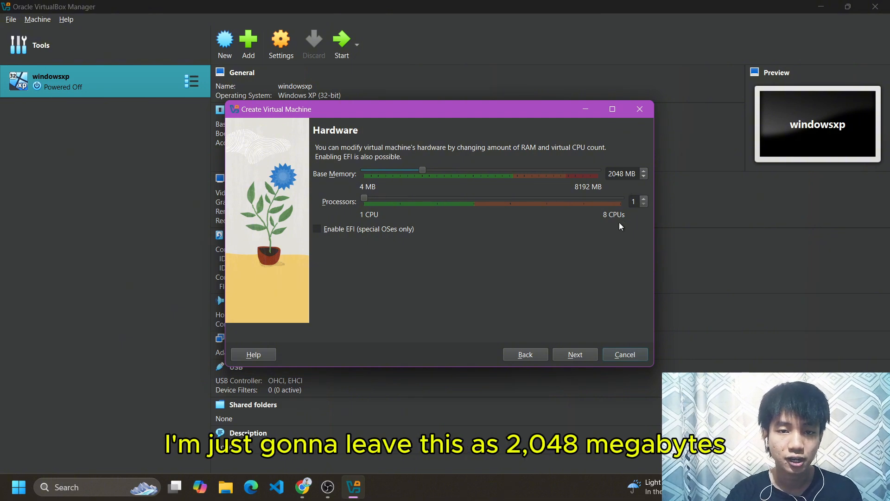
pyautogui.click(588, 355)
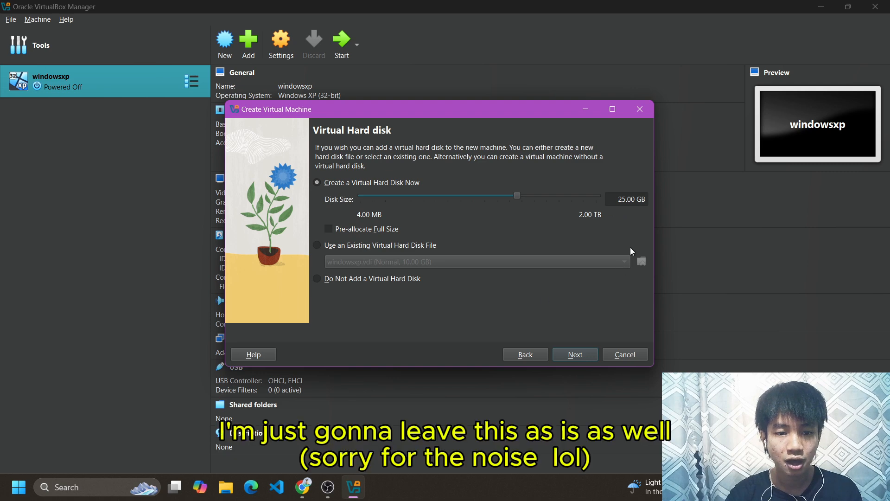
pyautogui.click(583, 353)
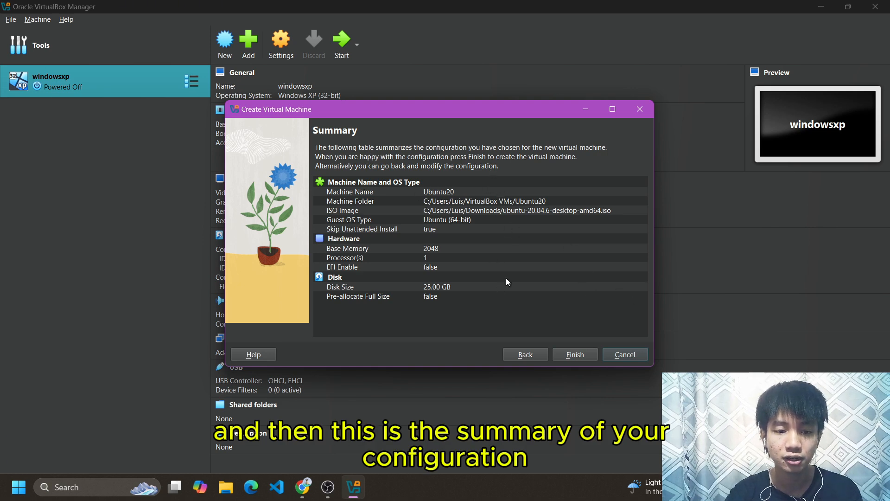
pyautogui.click(574, 354)
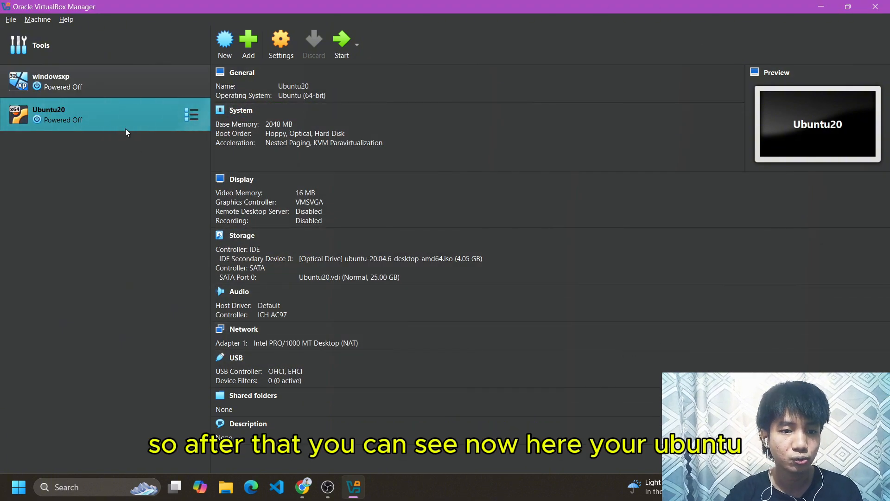
# Start the Ubuntu20 virtual machine in a maximized window and choose to install Ubuntu in English
pyautogui.click(338, 55)
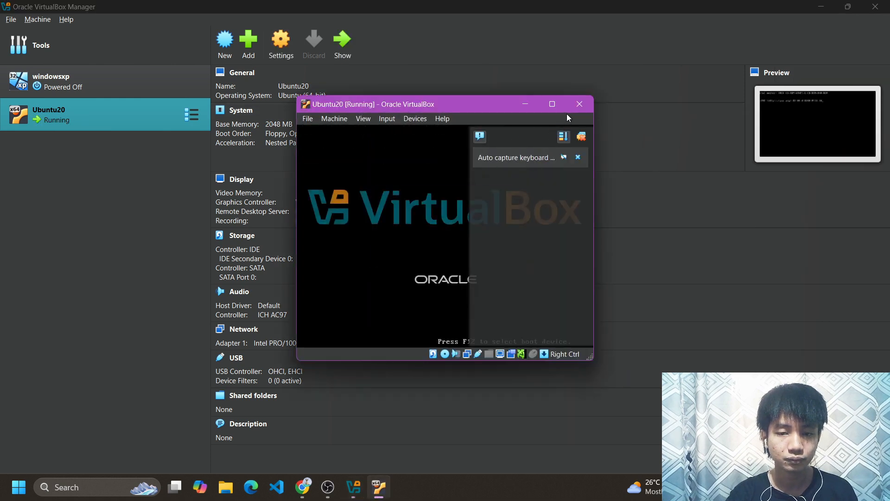
pyautogui.click(552, 103)
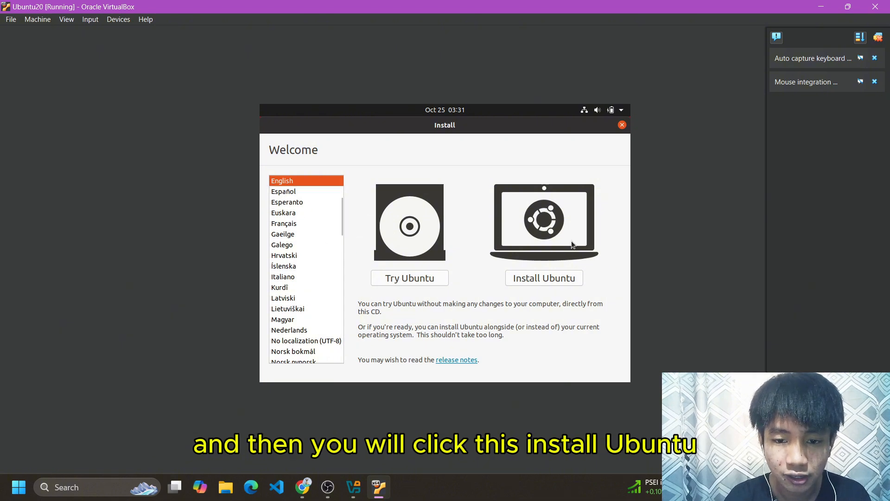
pyautogui.click(574, 280)
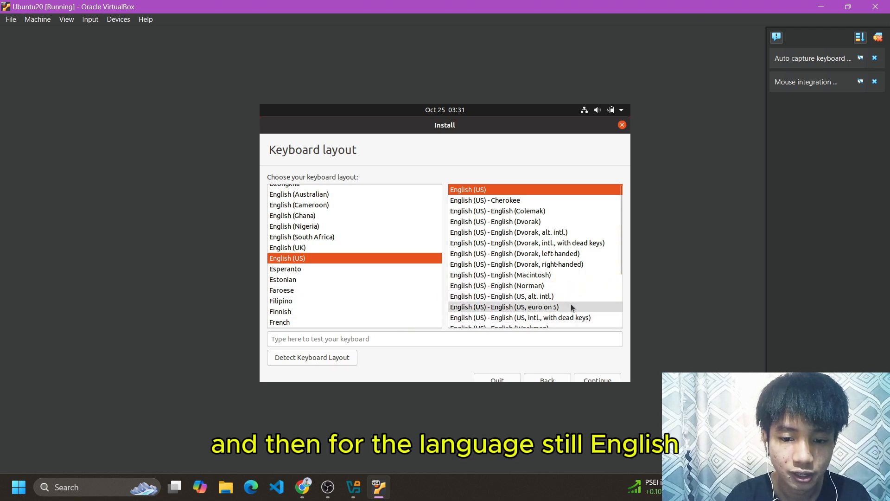
# Accept the English (US) keyboard and normal installation with updates, and install Ubuntu by erasing the disk and writing the changes
pyautogui.click(600, 380)
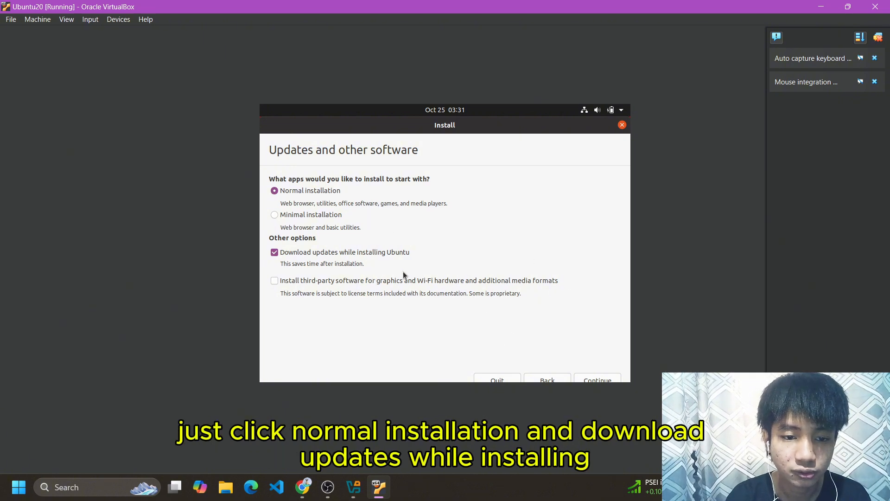
pyautogui.click(611, 377)
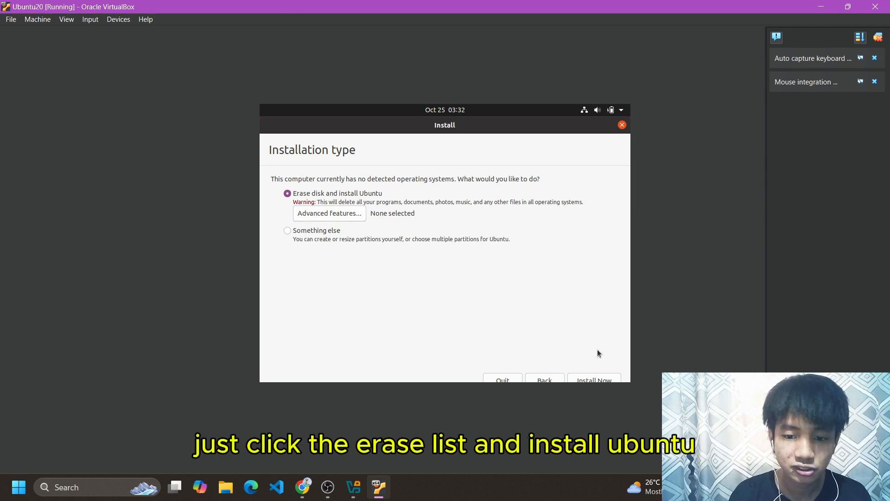
pyautogui.click(611, 379)
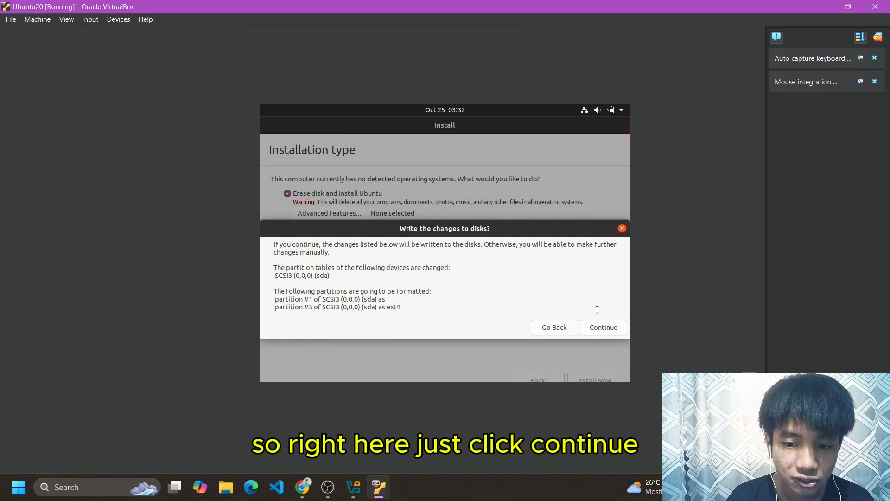
pyautogui.click(611, 331)
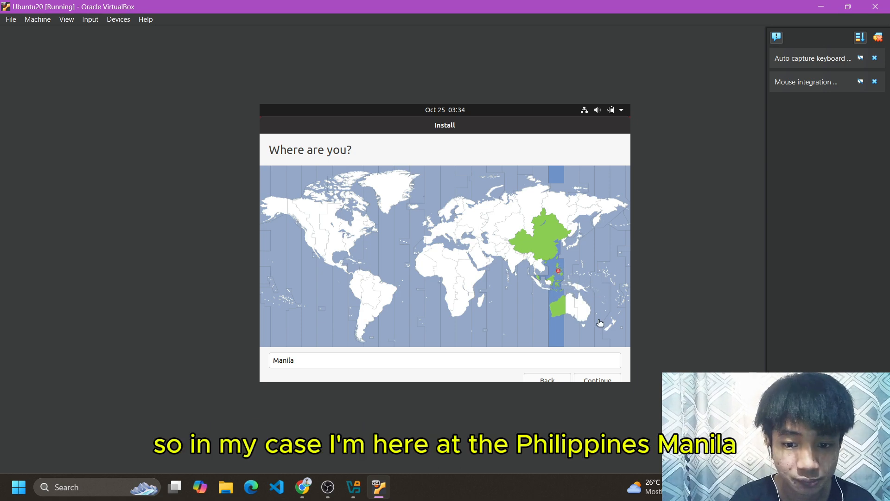
# Accept Manila as the location, then fill in the user's name and enter and confirm the account password
pyautogui.click(603, 381)
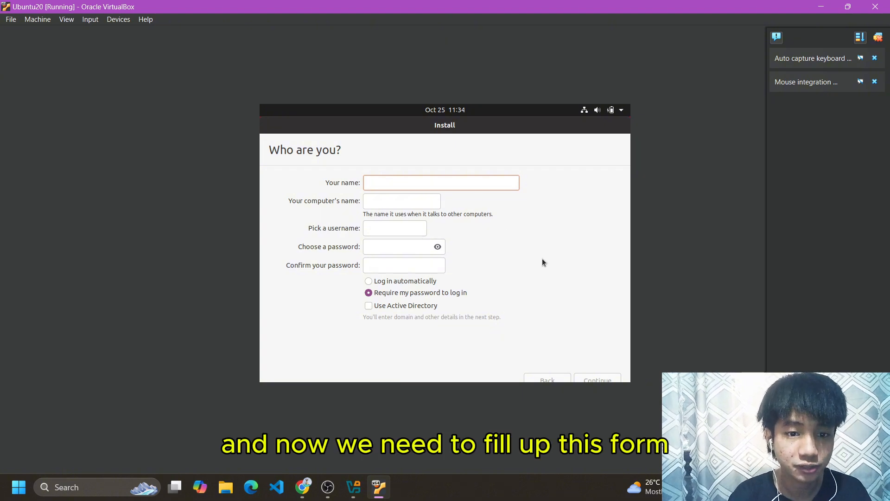
pyautogui.write('l')
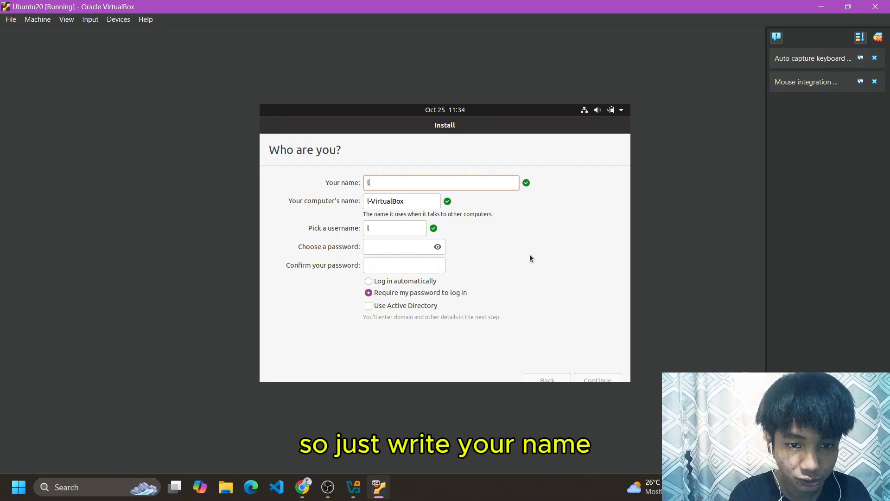
pyautogui.write('uis')
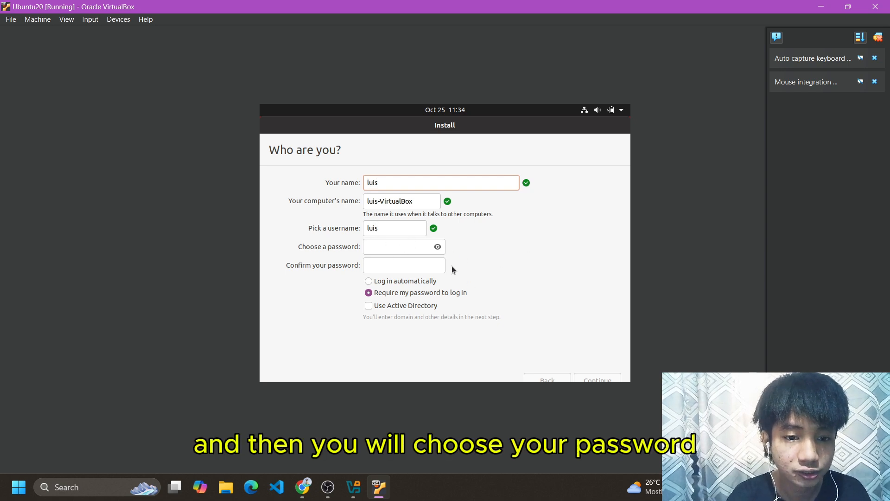
pyautogui.click(409, 252)
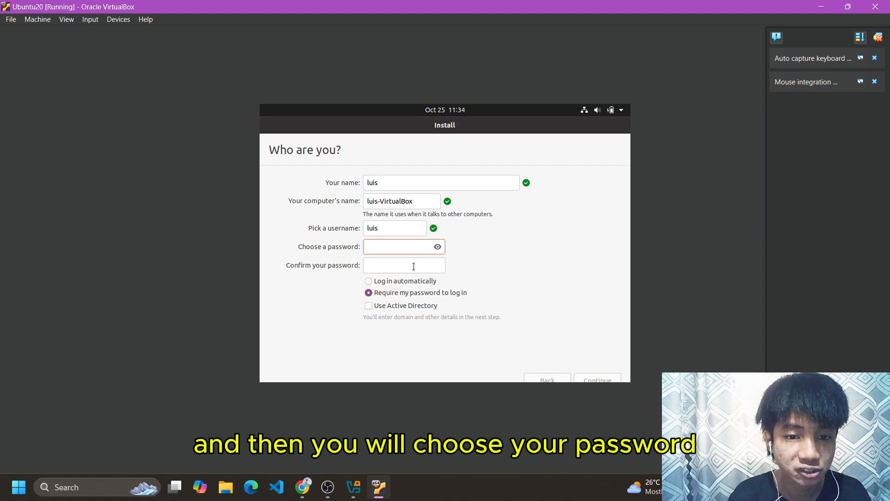
pyautogui.write('*******')
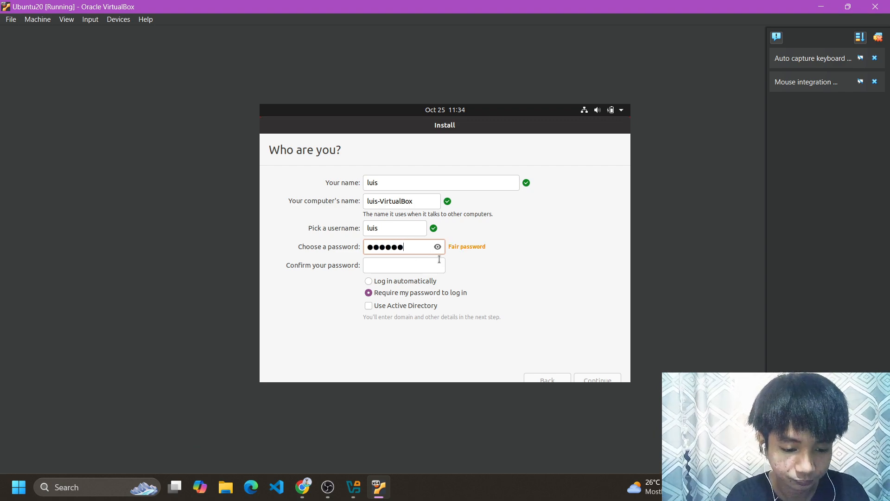
pyautogui.press('Tab')
pyautogui.write('***')
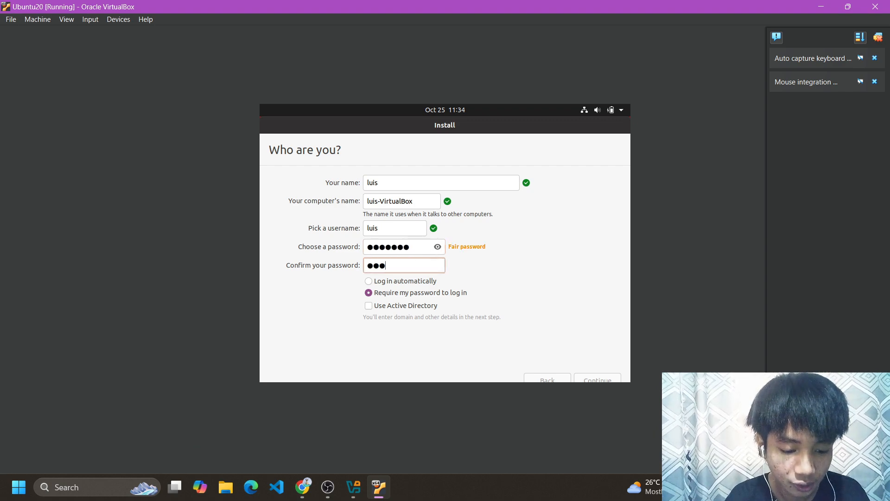
pyautogui.write('****')
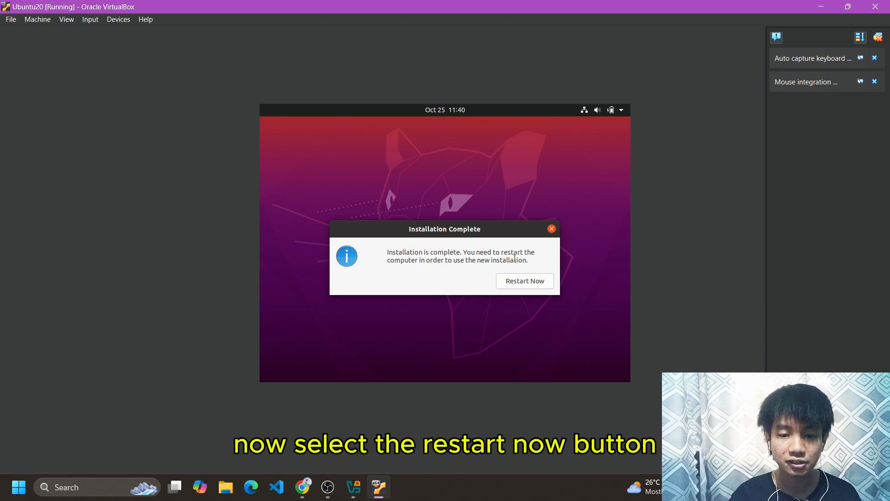
# Restart the virtual machine to finish the Ubuntu installation
pyautogui.click(520, 283)
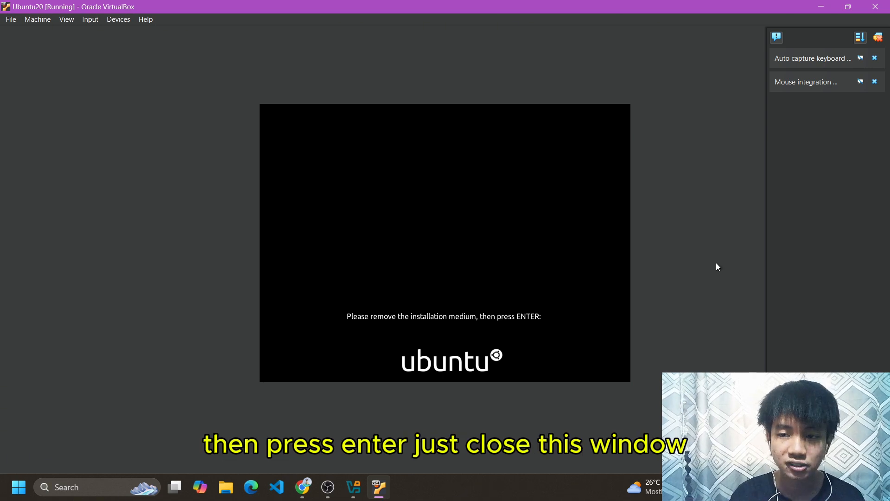
# Close the running Ubuntu20 virtual machine by powering it off
pyautogui.click(871, 8)
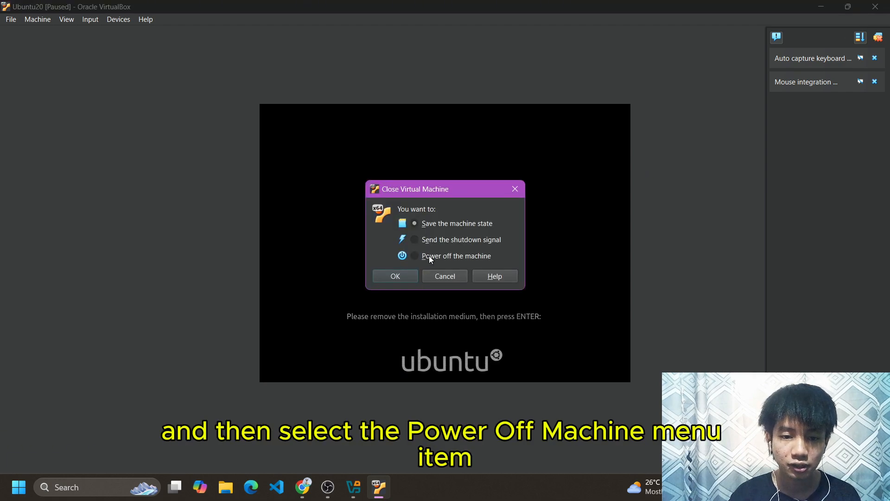
pyautogui.click(408, 275)
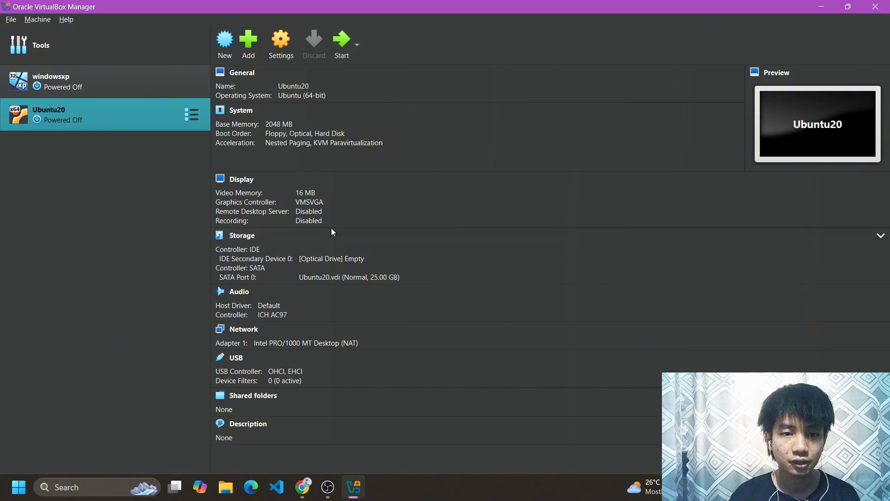
pyautogui.doubleClick(118, 121)
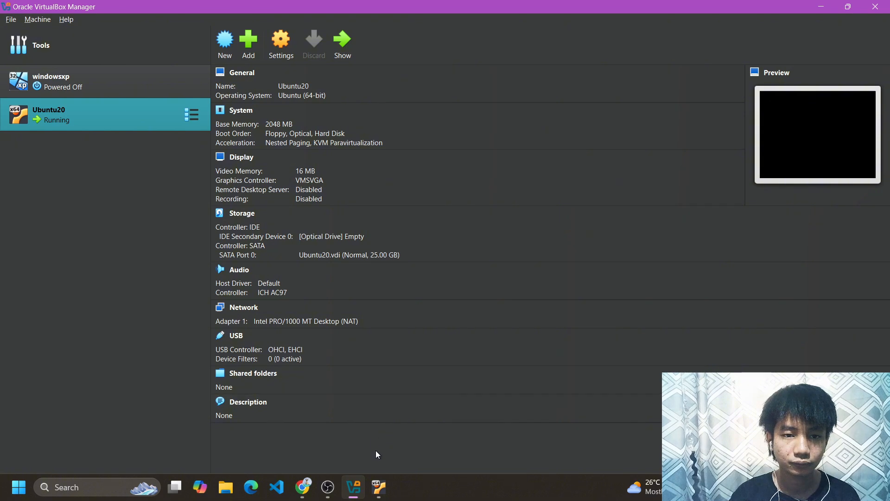
pyautogui.click(380, 494)
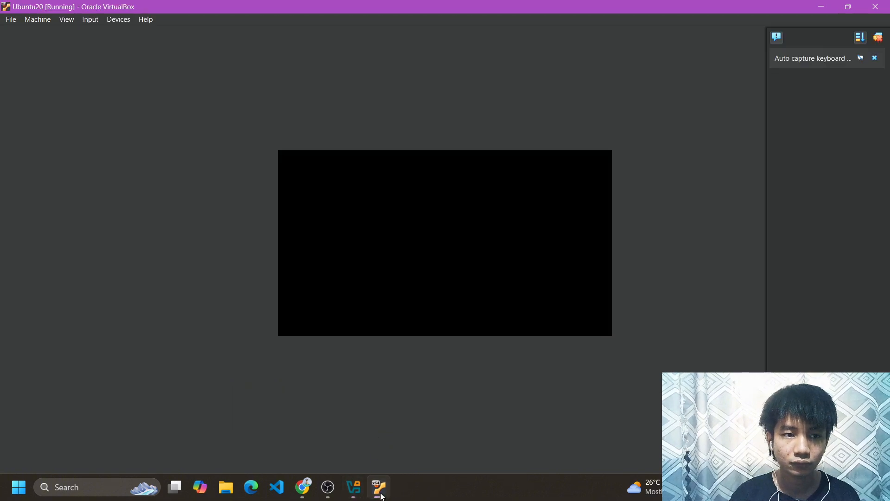
pyautogui.click(876, 6)
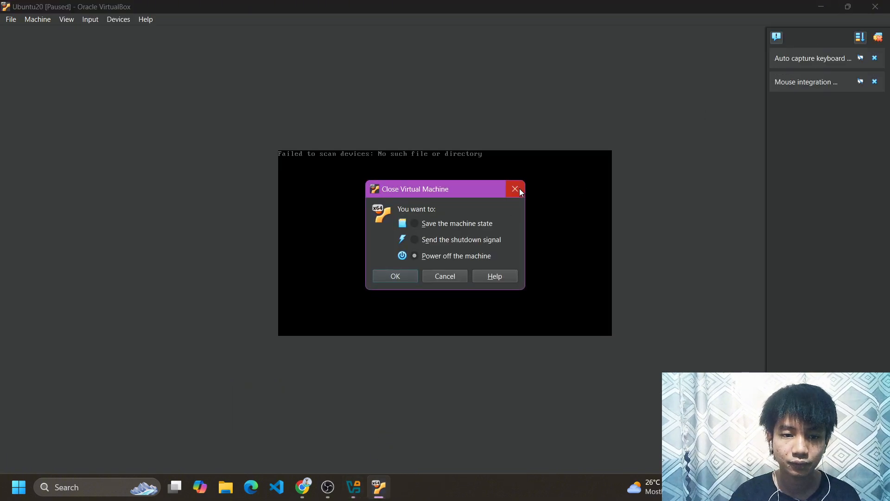
pyautogui.click(402, 276)
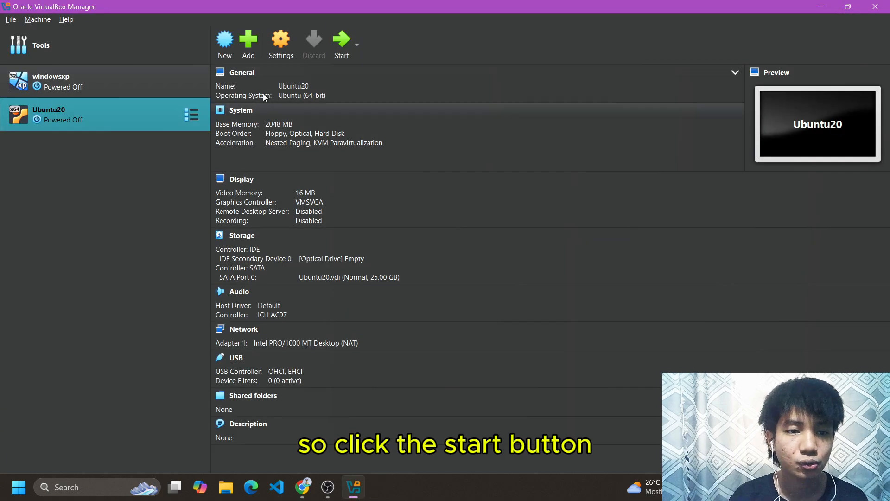
# Start the Ubuntu20 virtual machine, dismiss the mouse capture message, and boot the Ubuntu entry in GRUB
pyautogui.click(339, 47)
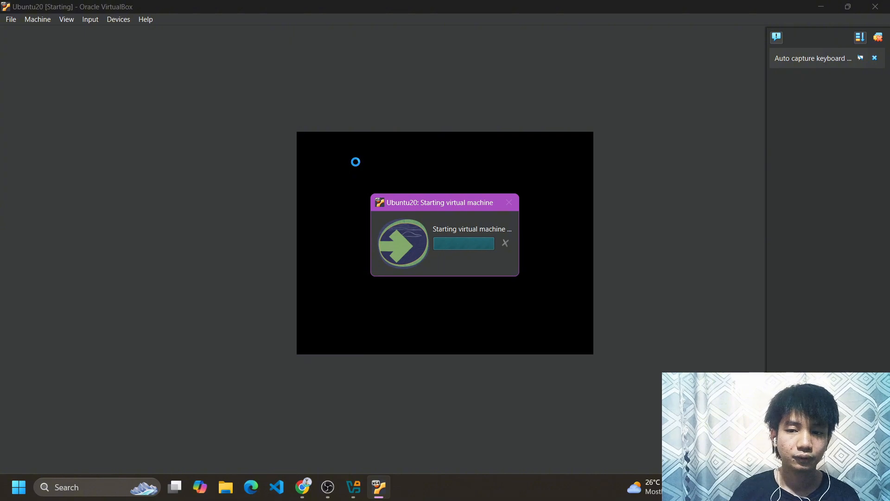
pyautogui.click(356, 162)
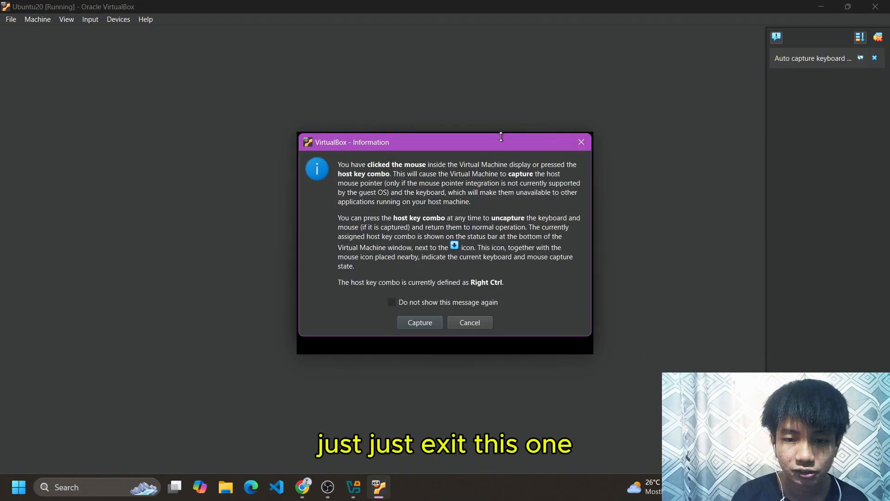
pyautogui.click(581, 145)
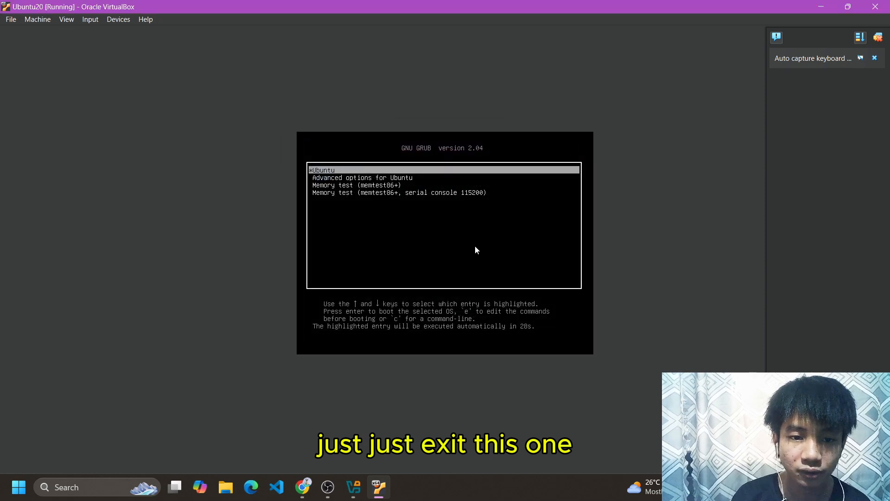
pyautogui.press('Down')
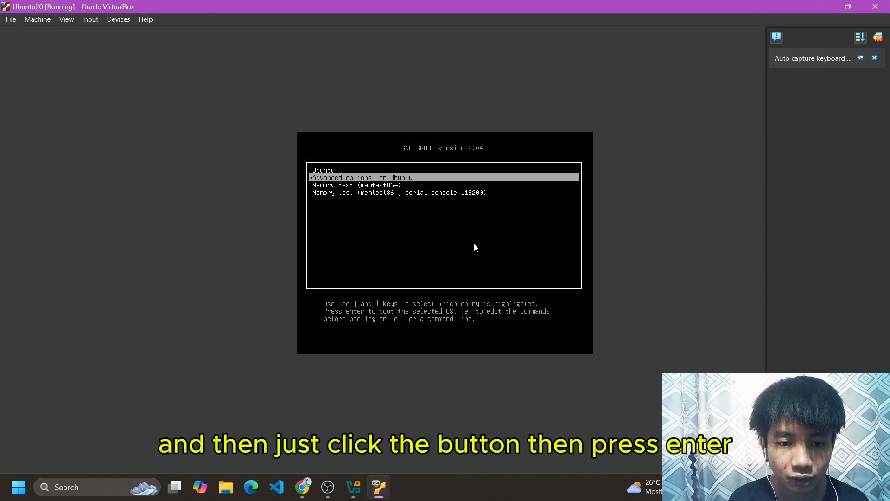
pyautogui.press('Down')
pyautogui.press('Up')
pyautogui.press('Up')
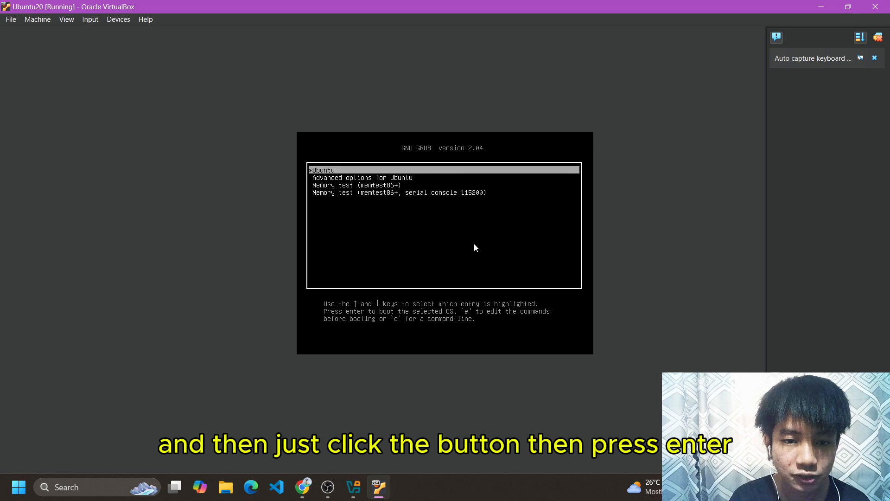
pyautogui.press('Return')
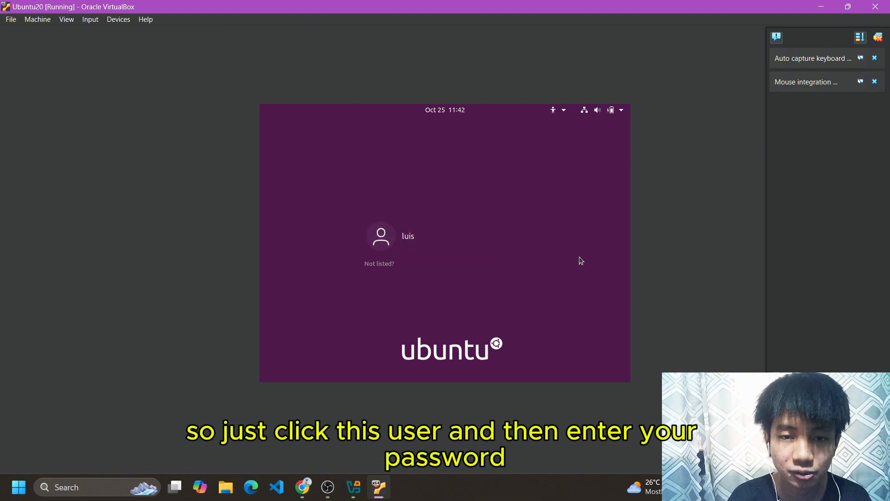
# Log in to Ubuntu by selecting the listed user and entering the account password
pyautogui.click(470, 241)
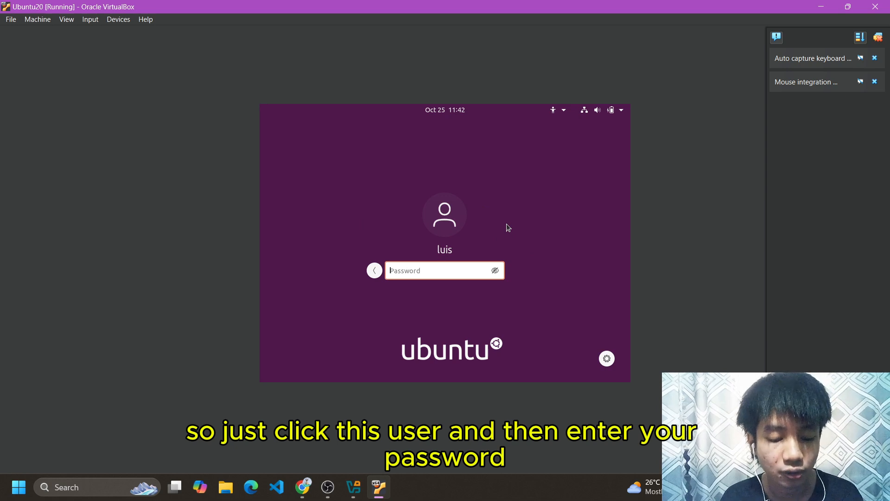
pyautogui.write('●●●●●●●')
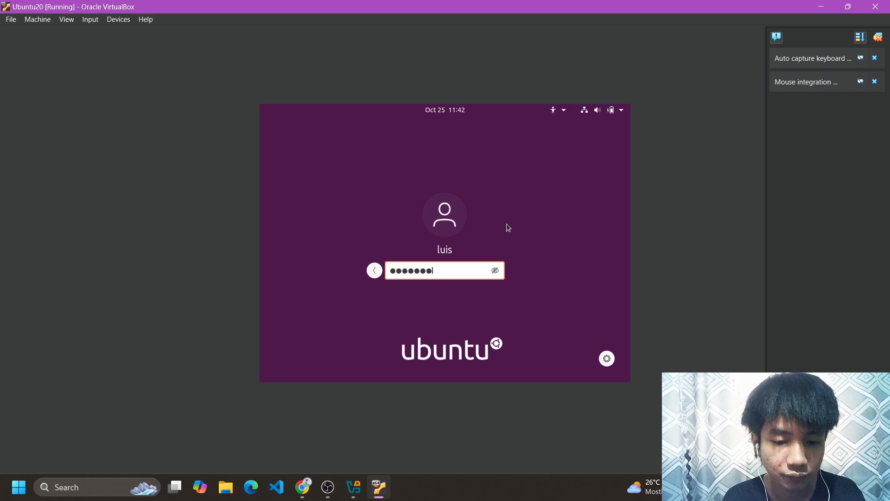
pyautogui.press('Return')
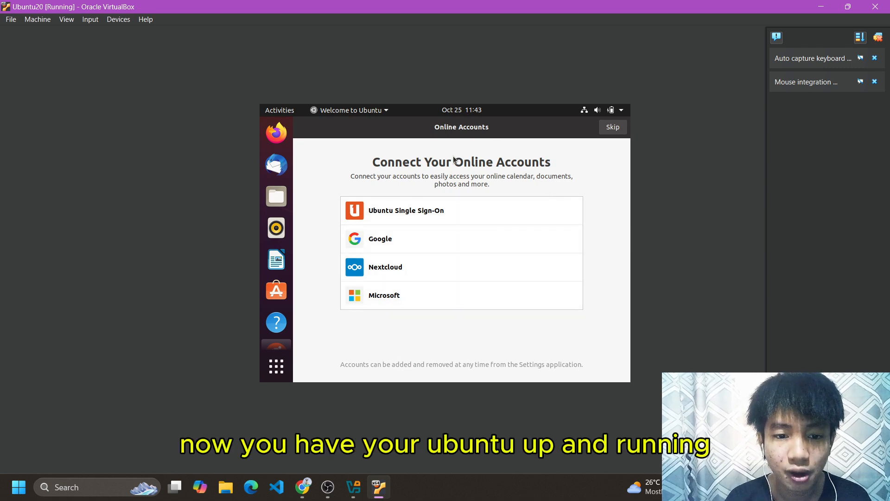
# Complete the welcome setup, skipping online accounts and Livepatch, declining to send system info, and leaving Location Services off
pyautogui.click(618, 129)
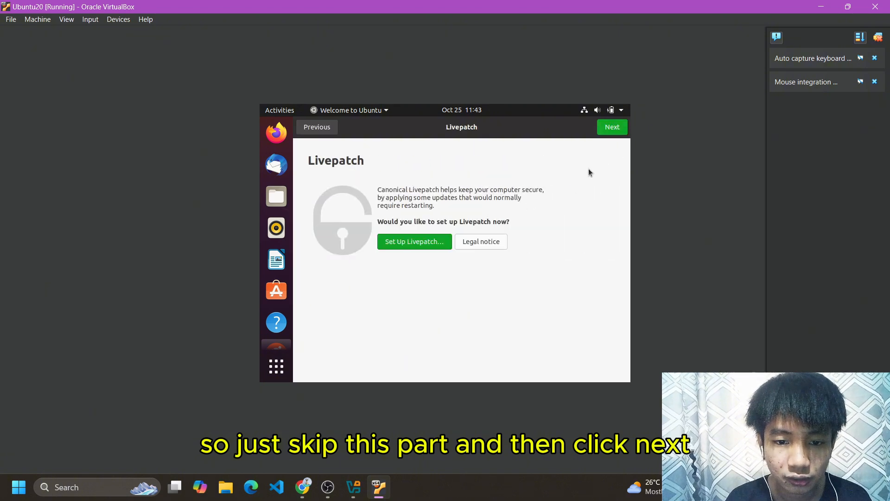
pyautogui.click(611, 132)
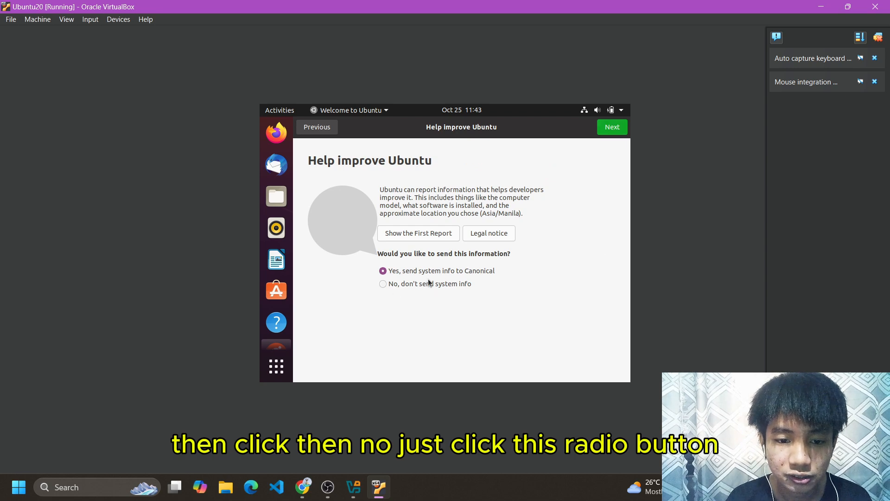
pyautogui.click(404, 284)
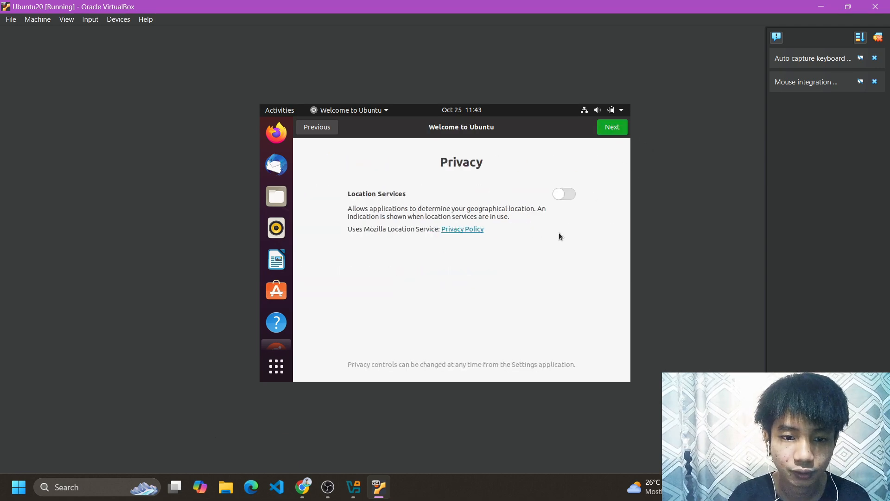
pyautogui.click(619, 131)
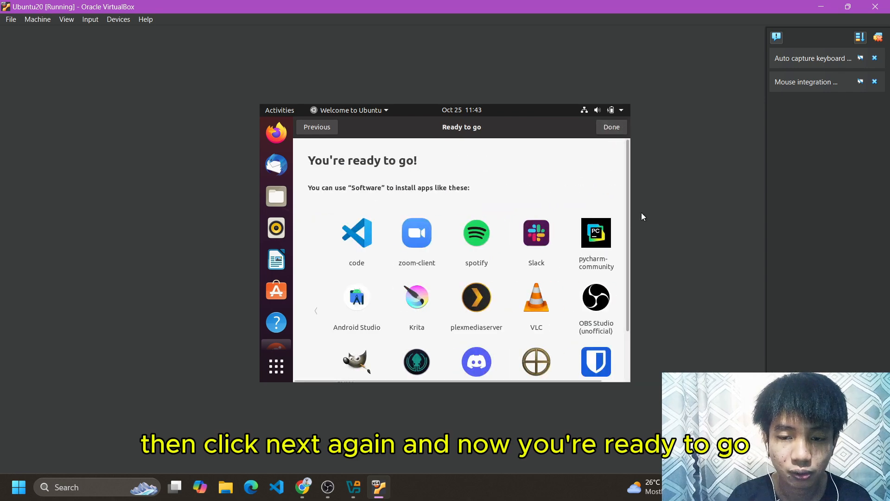
pyautogui.click(610, 128)
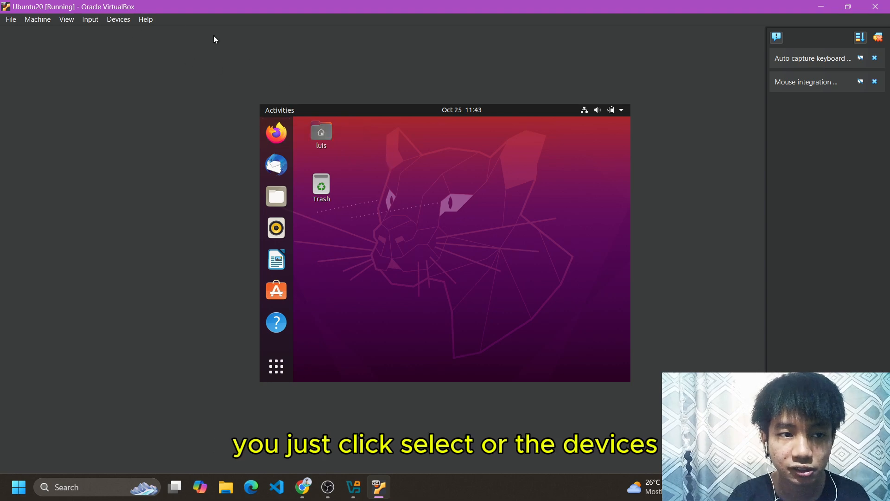
# Insert the Guest Additions CD image and run its software, authenticating with the account password
pyautogui.click(121, 21)
pyautogui.moveTo(126, 31)
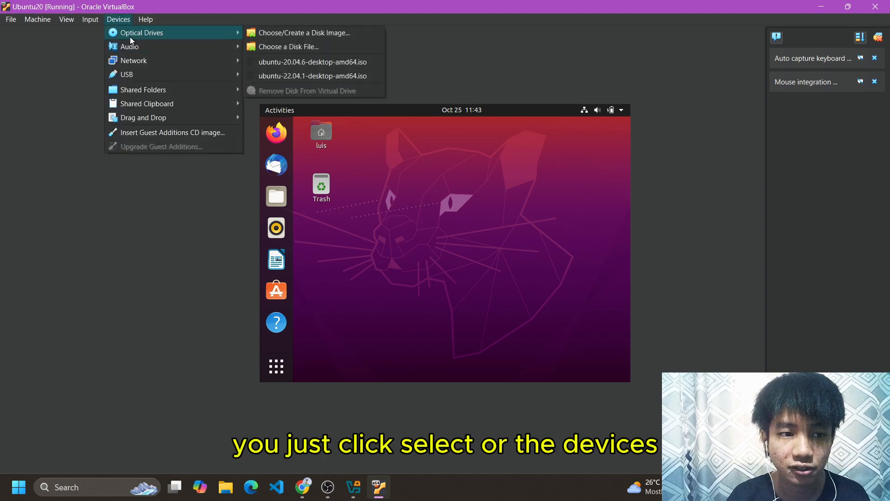
pyautogui.click(188, 133)
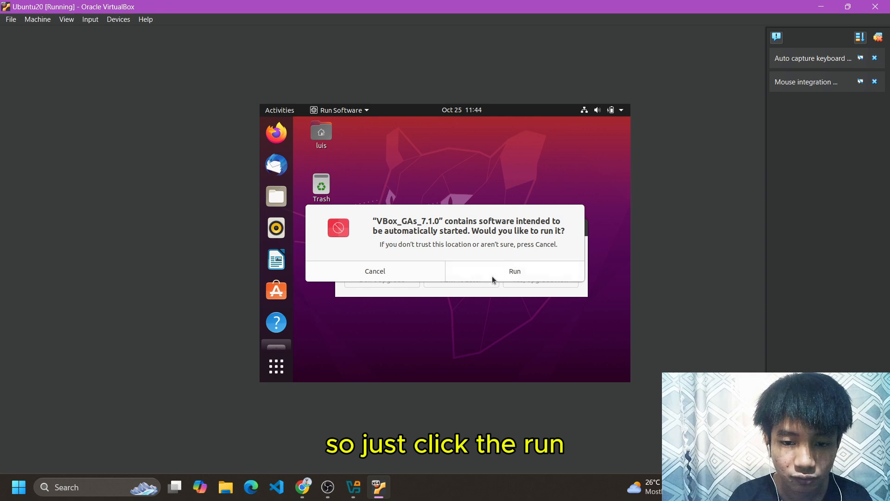
pyautogui.click(513, 273)
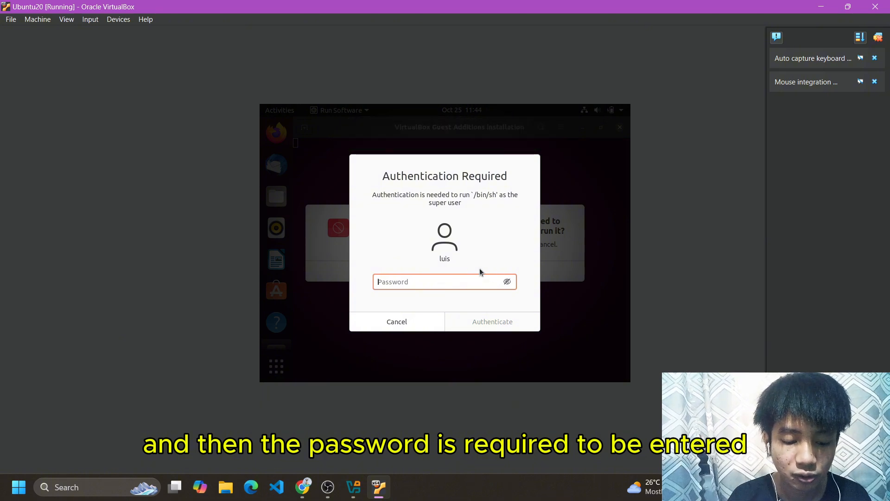
pyautogui.write('•••••')
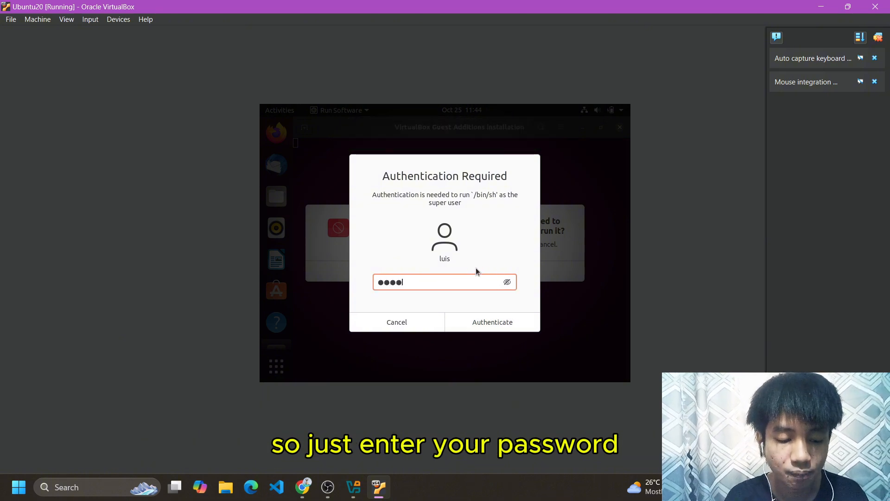
pyautogui.write('•••')
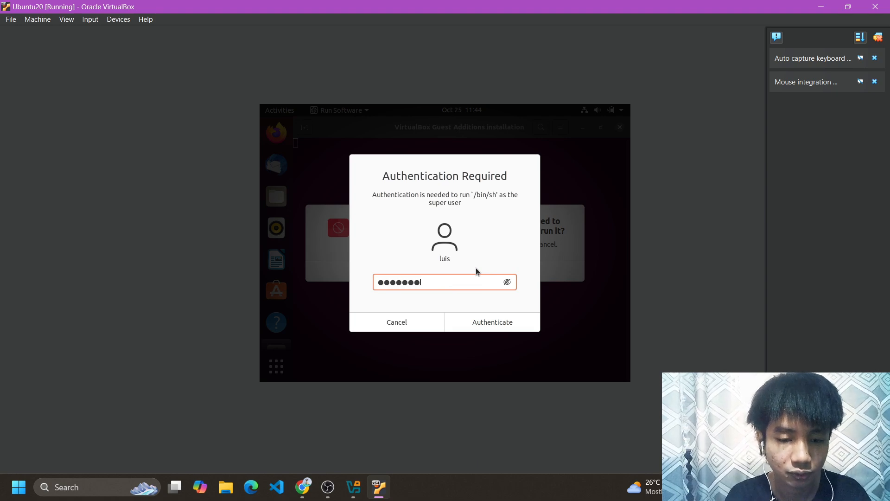
pyautogui.press('Return')
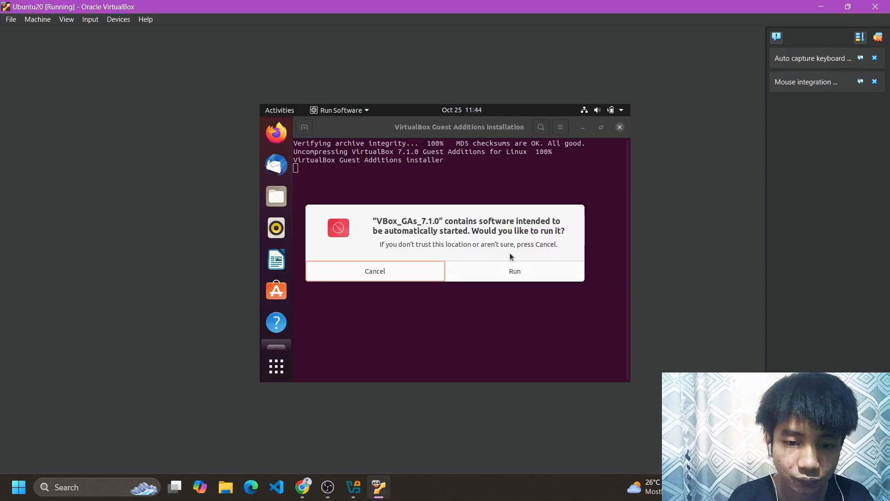
# Run the VBox_GAs_7.1.0 software again, authenticate with the account password, and close the installer terminal
pyautogui.click(505, 272)
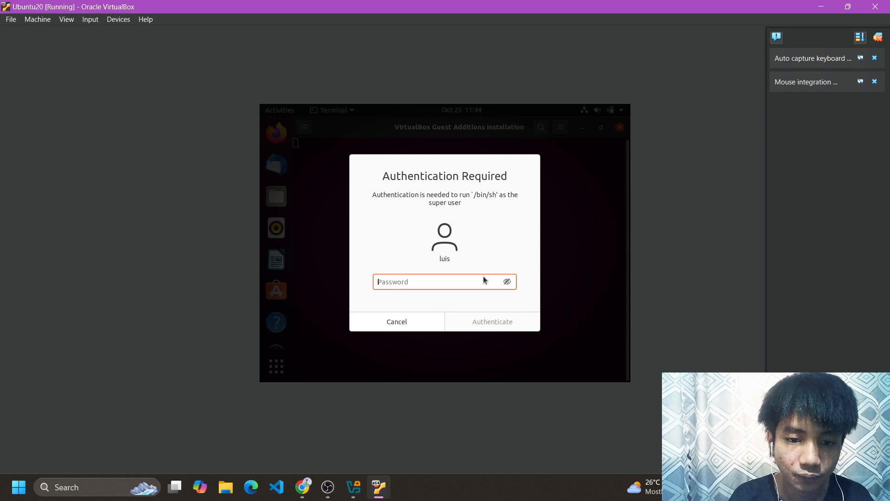
pyautogui.write('•••')
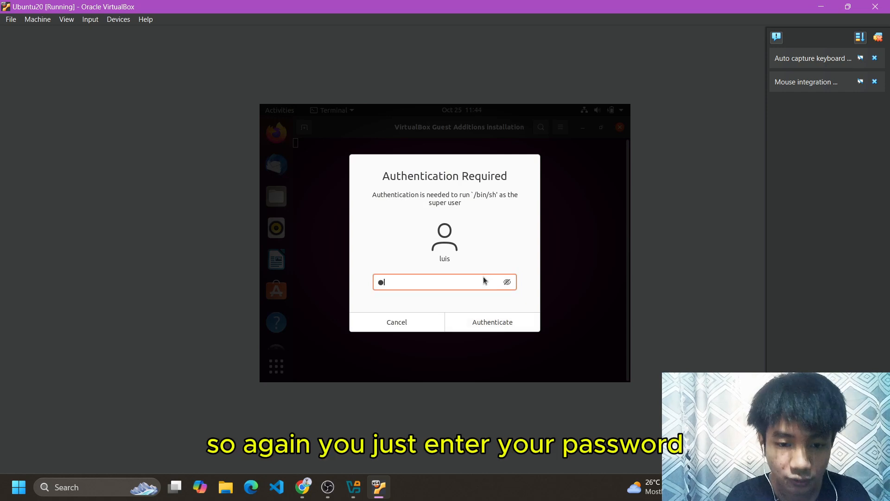
pyautogui.write('••••')
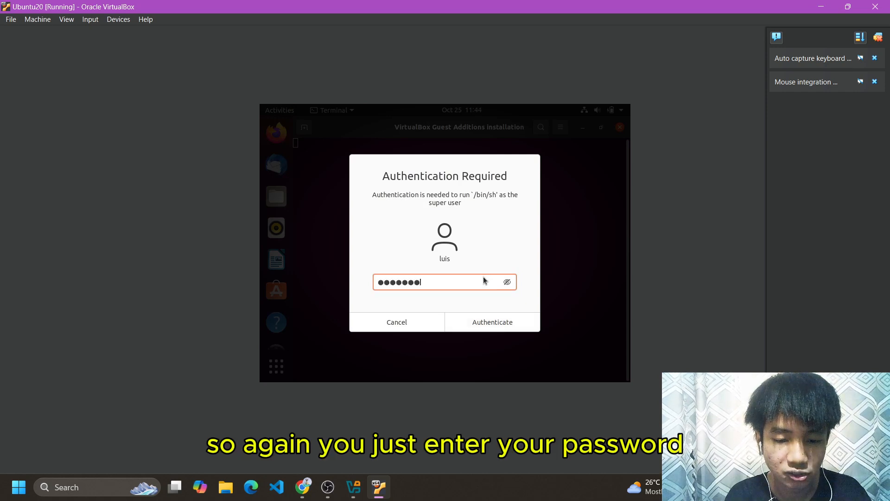
pyautogui.press('Return')
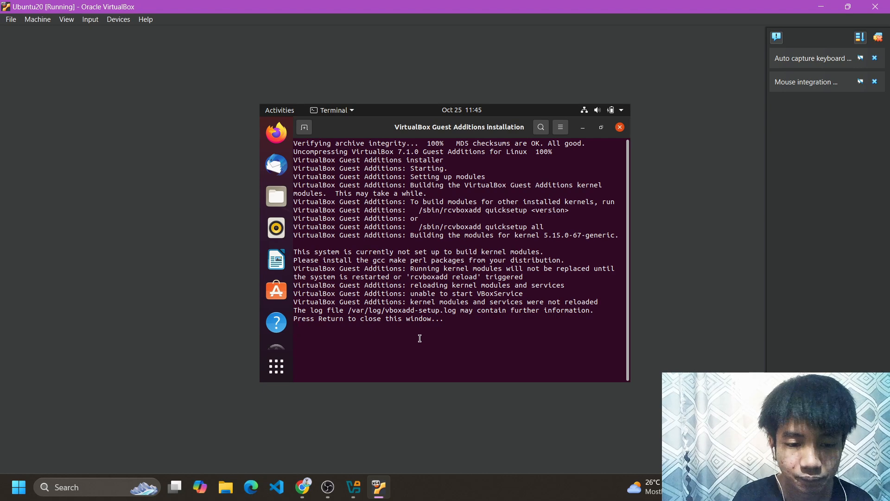
pyautogui.press('Return')
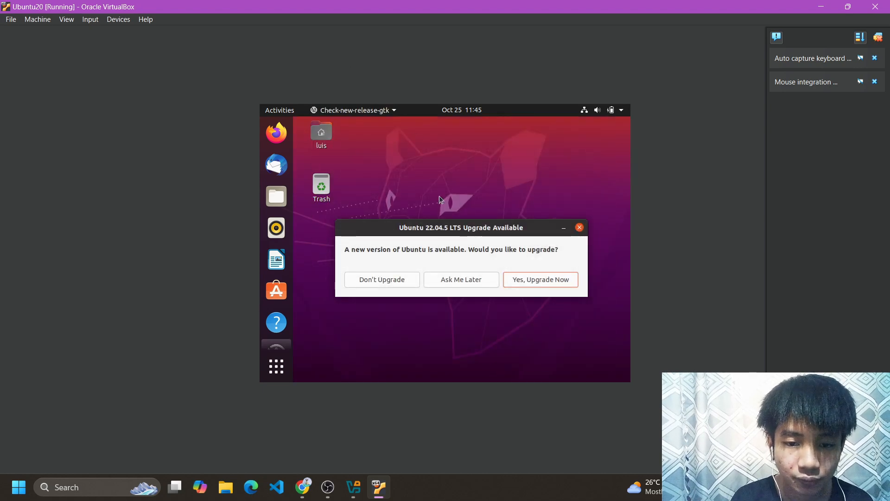
# Dismiss the Ubuntu 22.04.5 LTS upgrade offer and switch the virtual machine window to full-screen mode
pyautogui.click(579, 227)
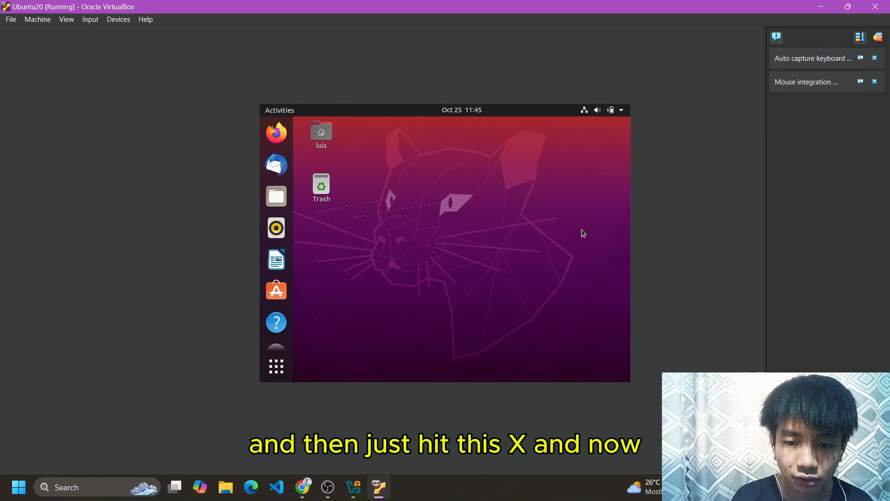
pyautogui.click(321, 139)
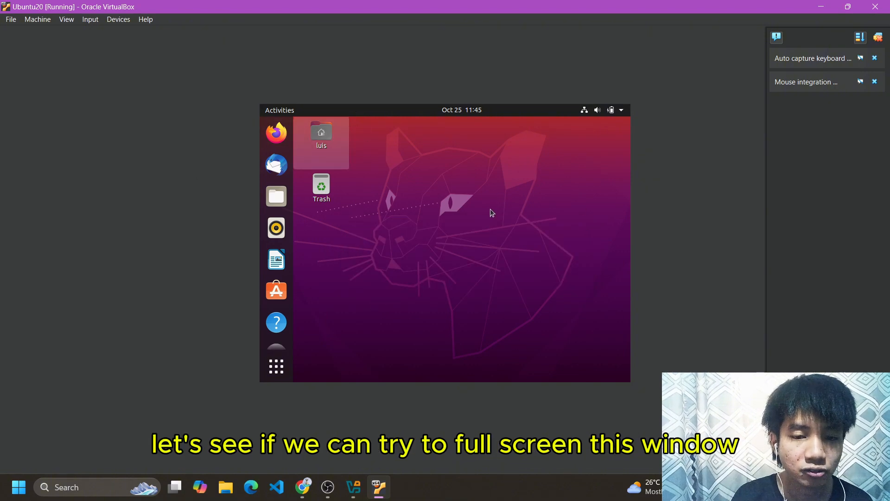
pyautogui.click(506, 191)
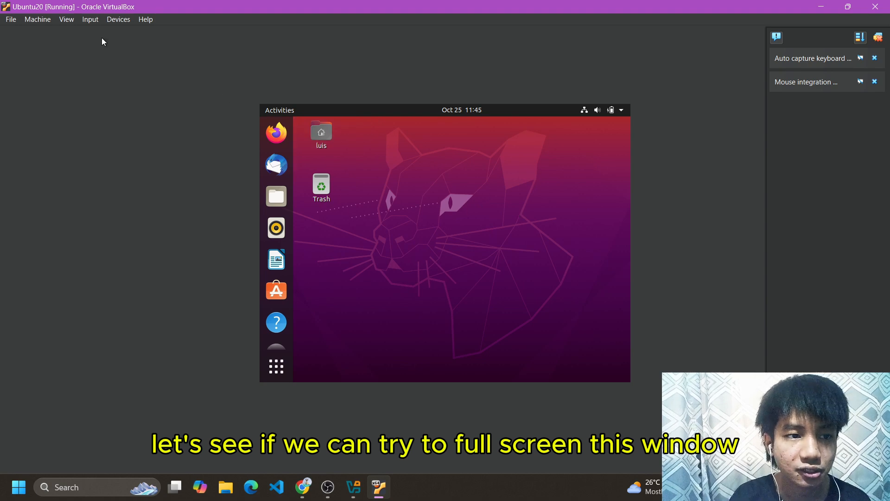
pyautogui.click(66, 19)
pyautogui.click(109, 34)
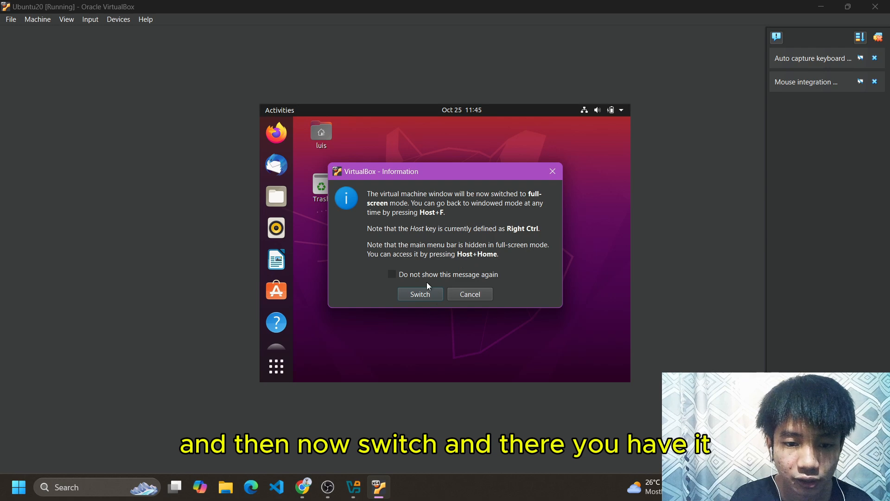
pyautogui.click(427, 292)
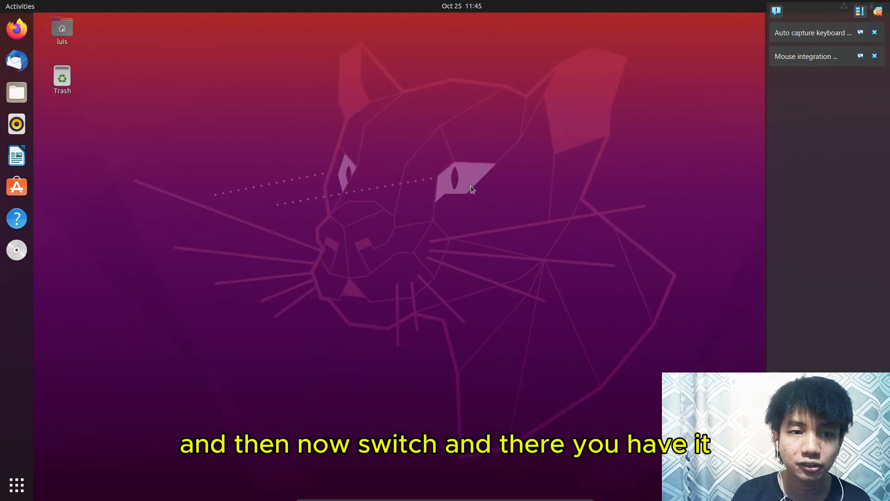
pyautogui.moveTo(212, 141); pyautogui.dragTo(414, 223)
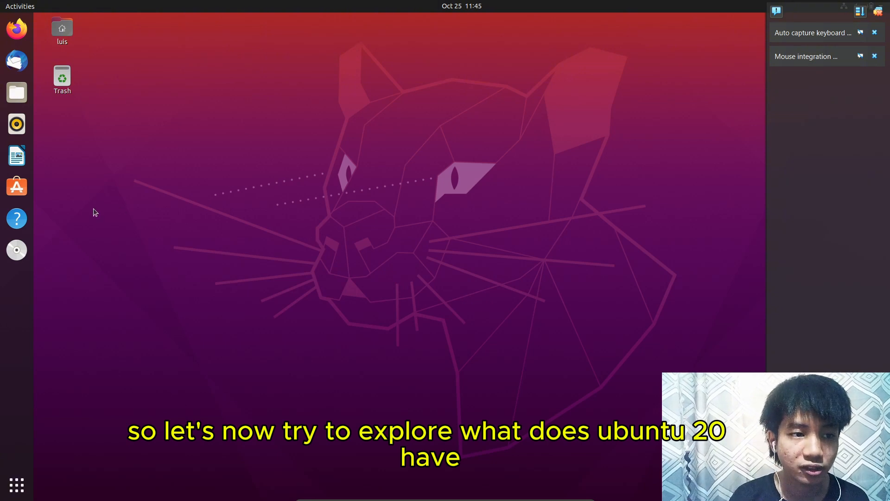
# Launch Firefox in Ubuntu and open YouTube in a new tab
pyautogui.click(17, 28)
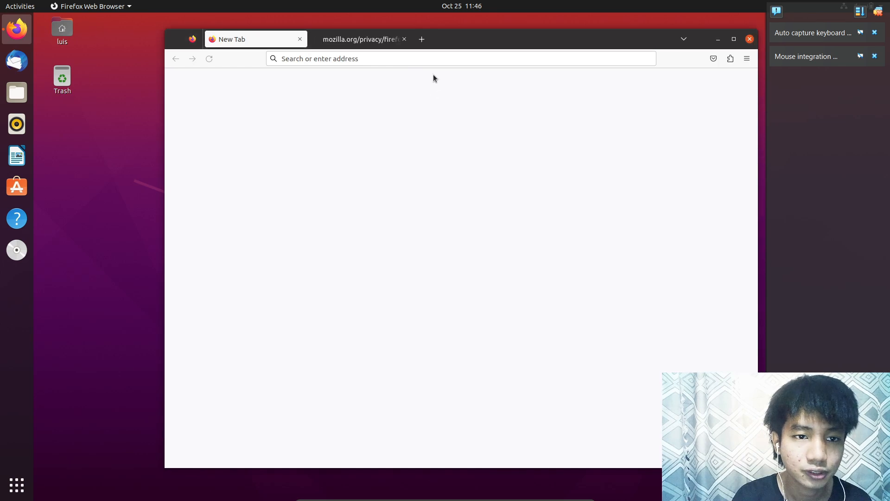
pyautogui.moveTo(517, 42); pyautogui.dragTo(487, 48)
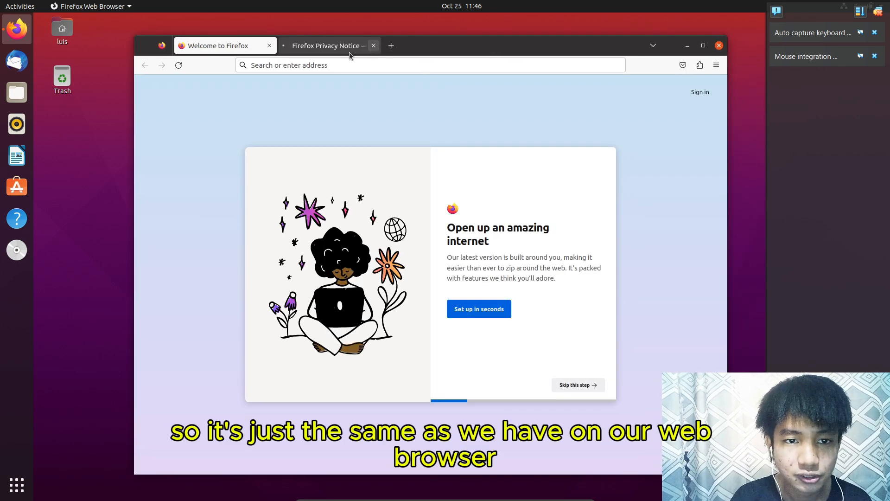
pyautogui.click(395, 48)
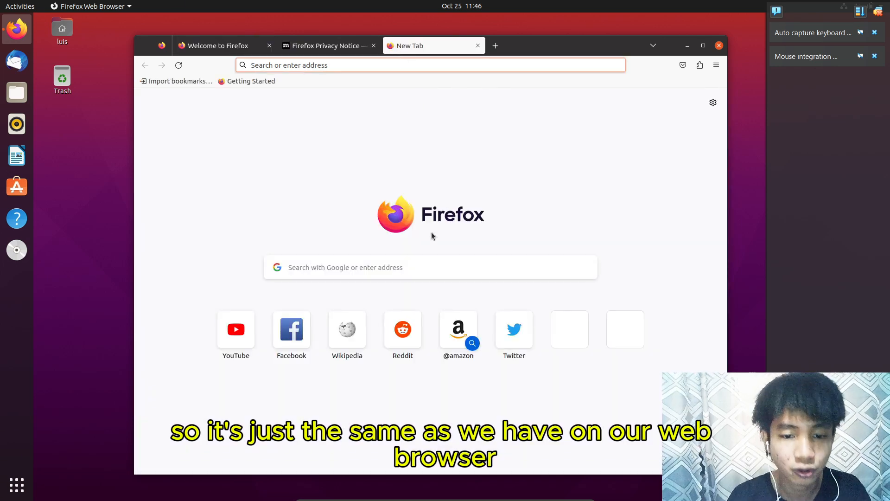
pyautogui.click(253, 330)
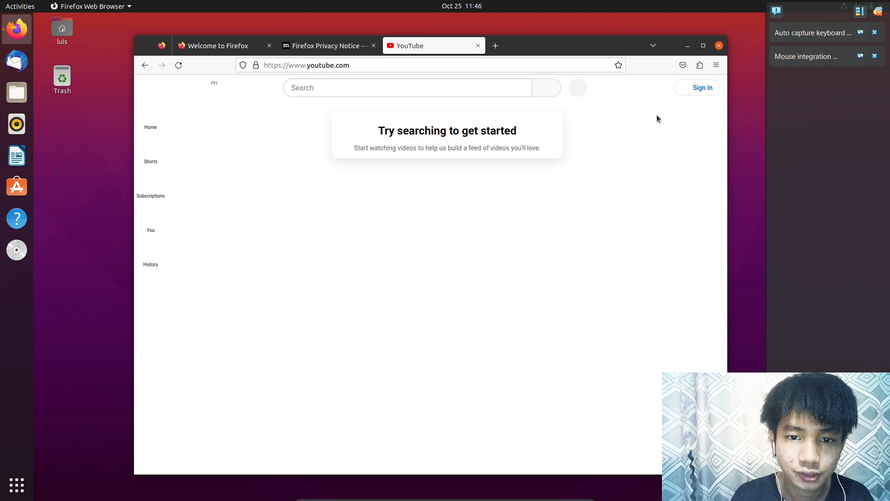
pyautogui.moveTo(550, 53); pyautogui.dragTo(545, 54)
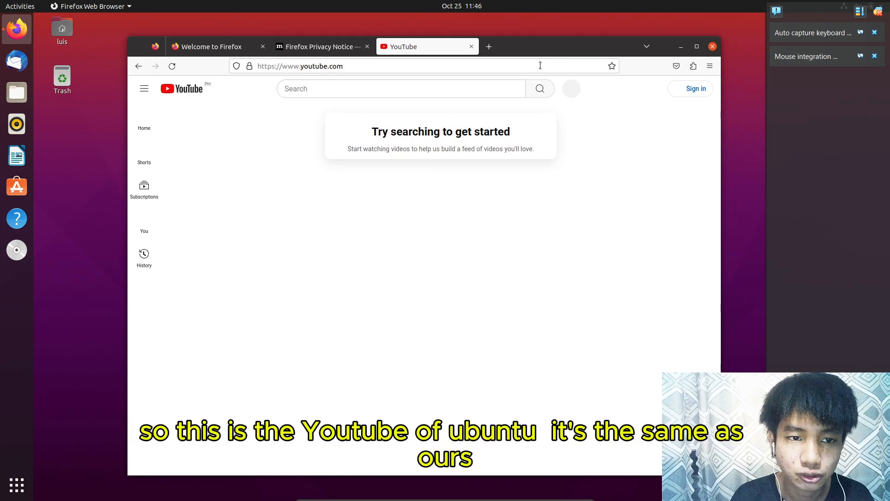
pyautogui.click(547, 63)
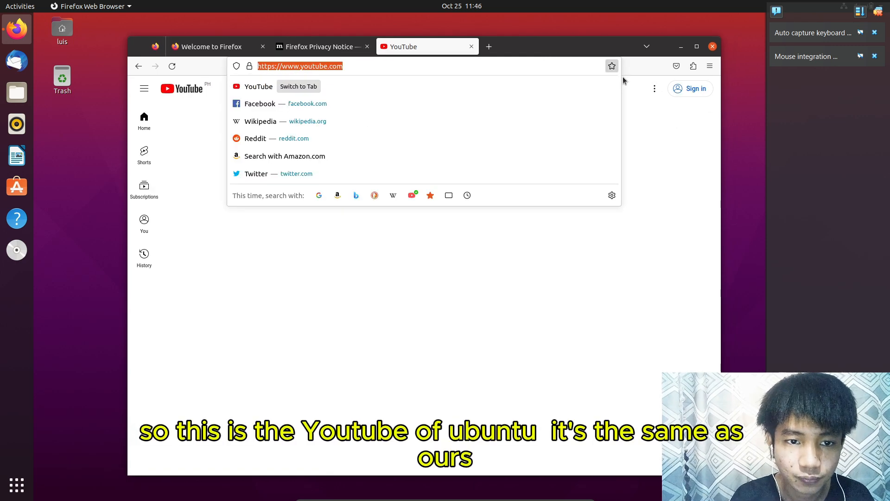
pyautogui.moveTo(586, 40); pyautogui.dragTo(587, 35)
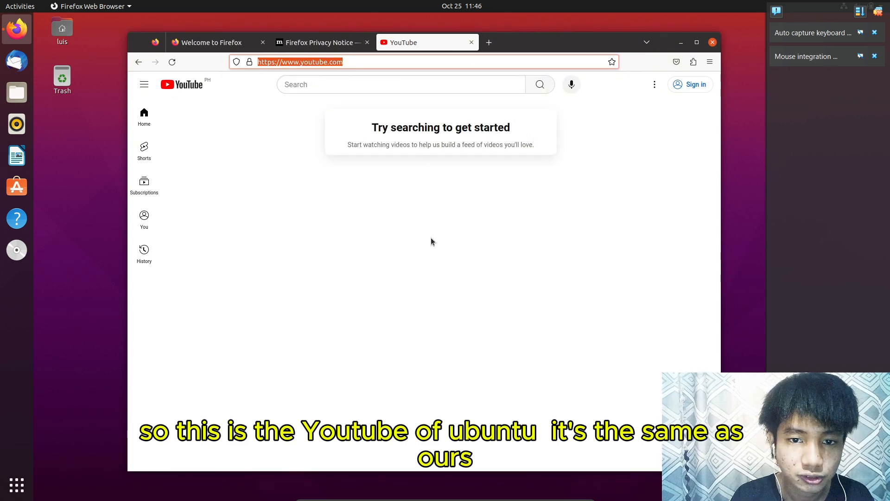
pyautogui.click(144, 84)
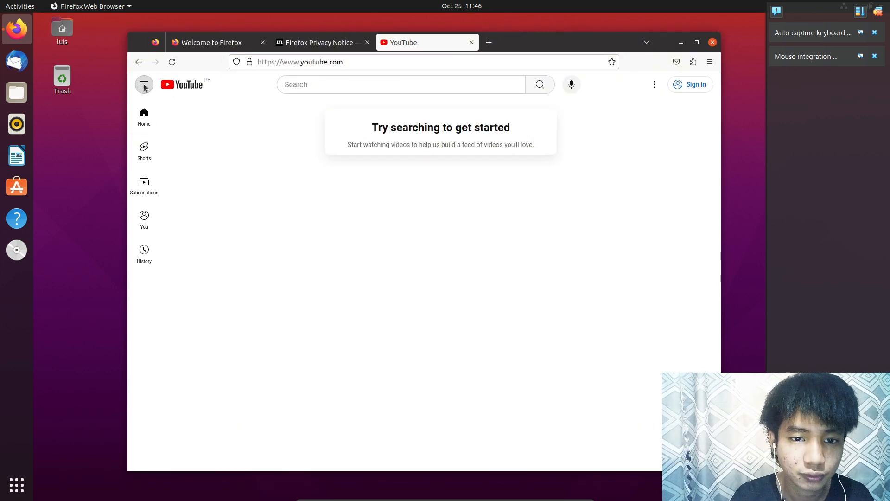
pyautogui.click(328, 210)
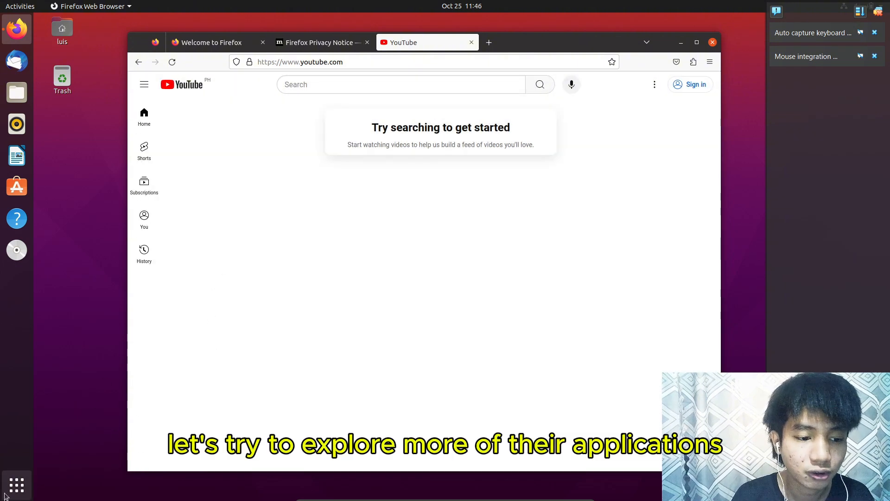
# Look through both pages of Ubuntu's installed applications, including Terminal, and leave the application overview
pyautogui.click(17, 485)
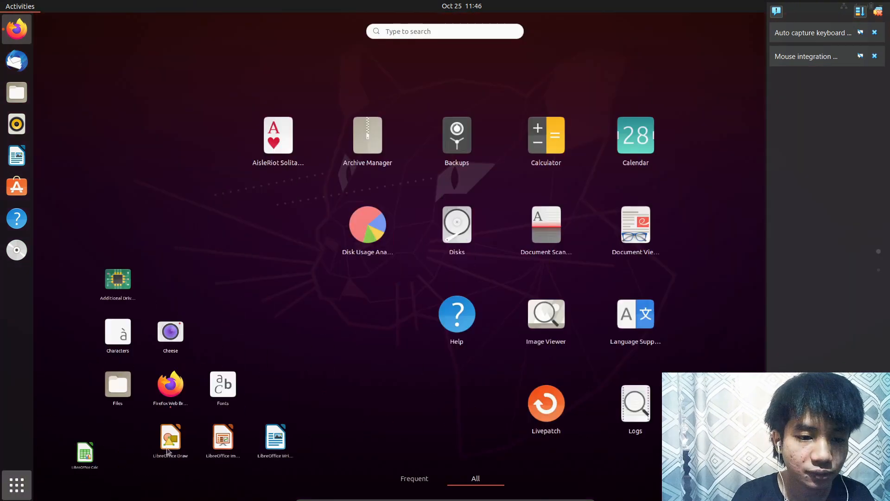
pyautogui.scroll(-1, 350, 215)
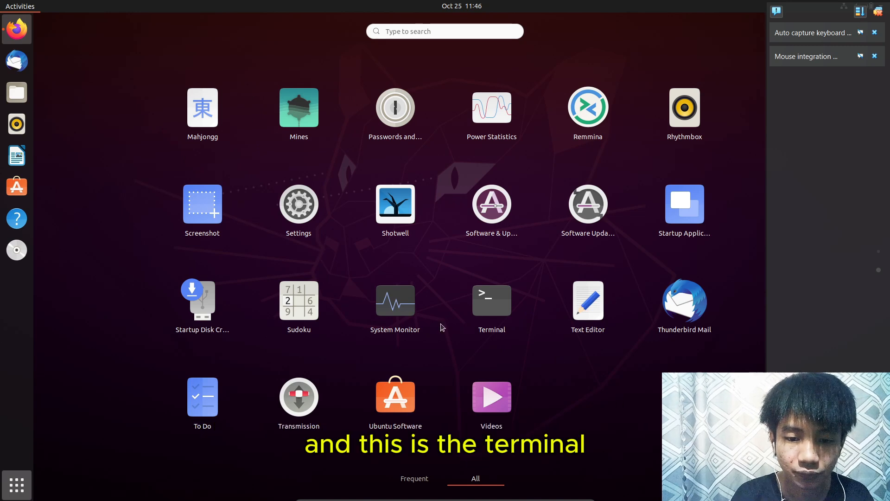
pyautogui.click(17, 484)
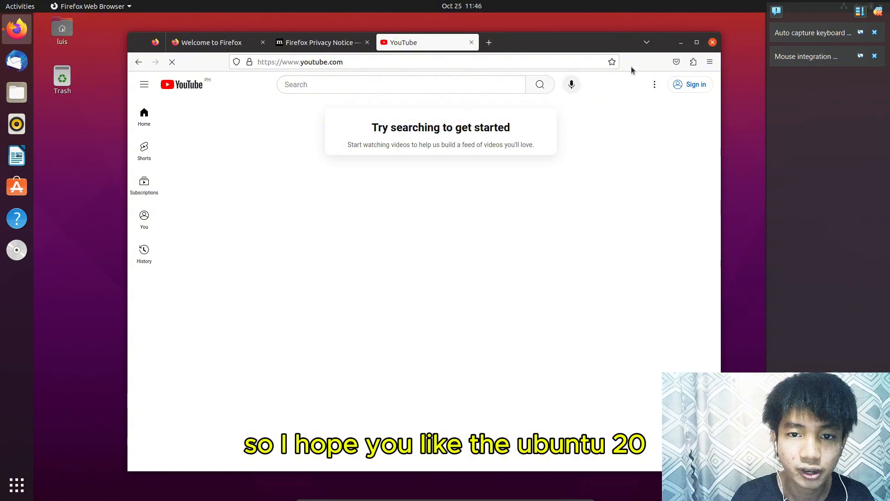
# Reposition the Firefox window and close it to return to the empty desktop
pyautogui.click(551, 67)
pyautogui.moveTo(580, 49); pyautogui.dragTo(523, 79)
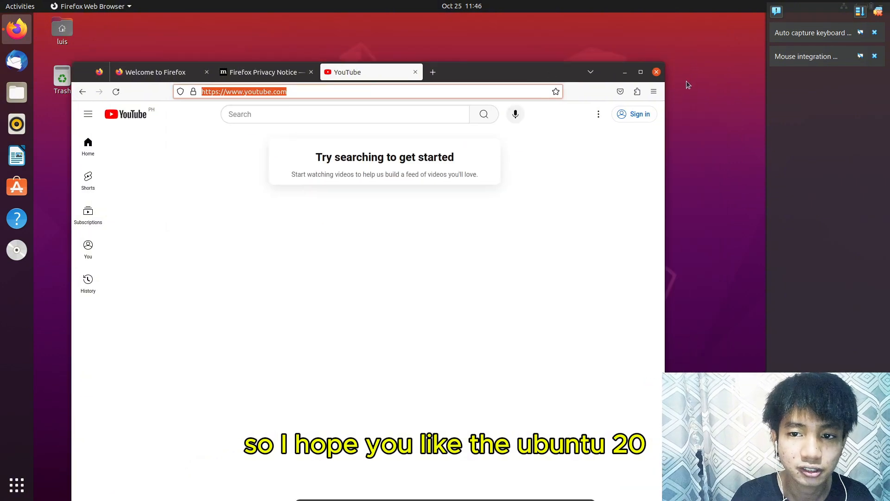
pyautogui.click(657, 73)
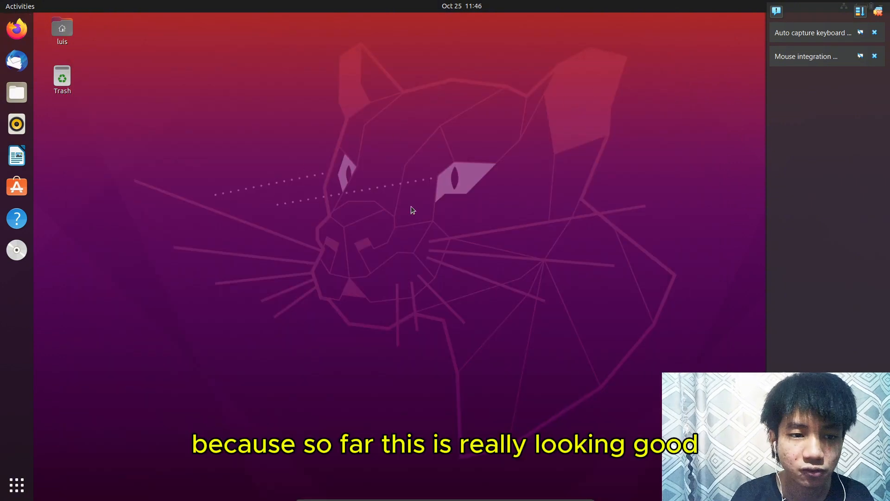